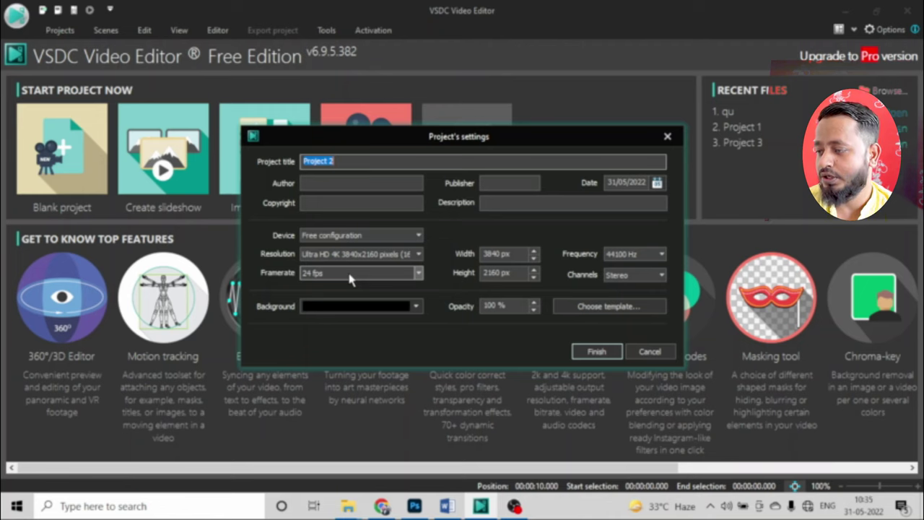
# Create the blank project at Ultra HD 4K 3840x2160 and 24 fps, and fit the scene to the preview area
pyautogui.click(614, 354)
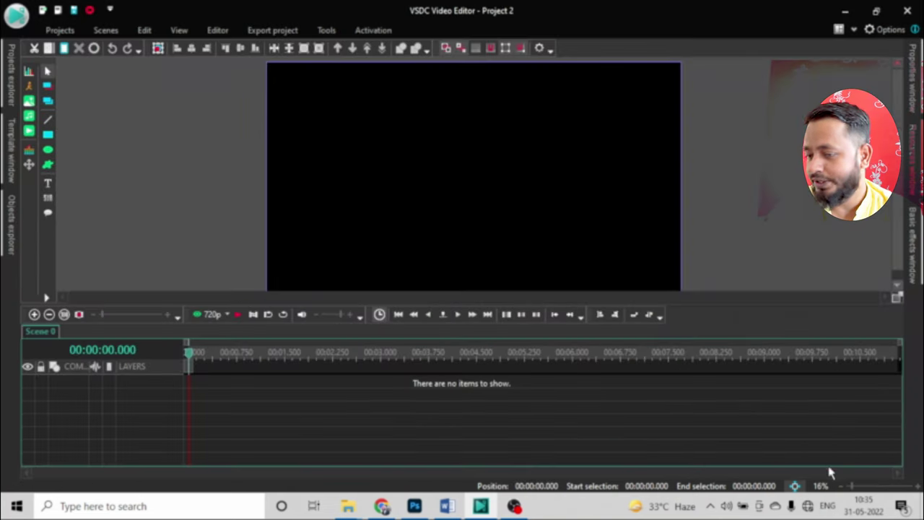
pyautogui.click(844, 486)
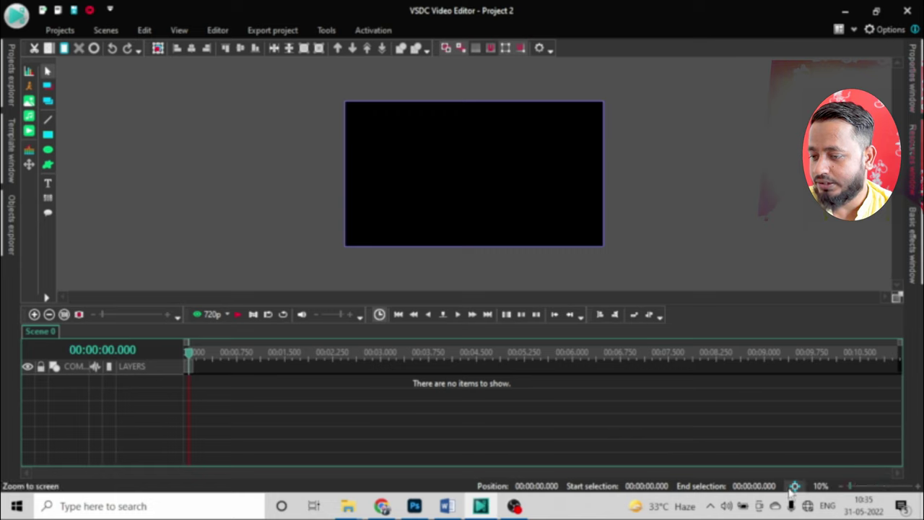
pyautogui.click(795, 485)
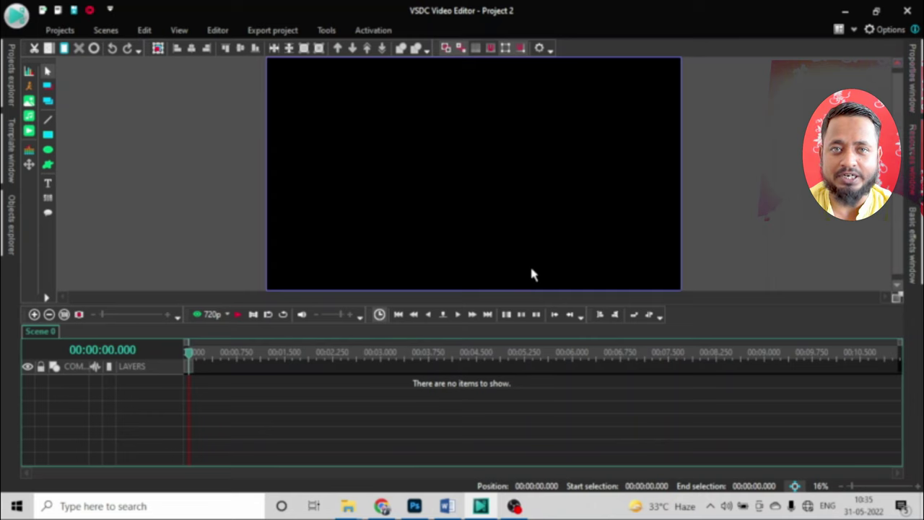
# Add a text object from the cursor position on a new layer, drawing its box near the scene's upper-left corner
pyautogui.click(48, 184)
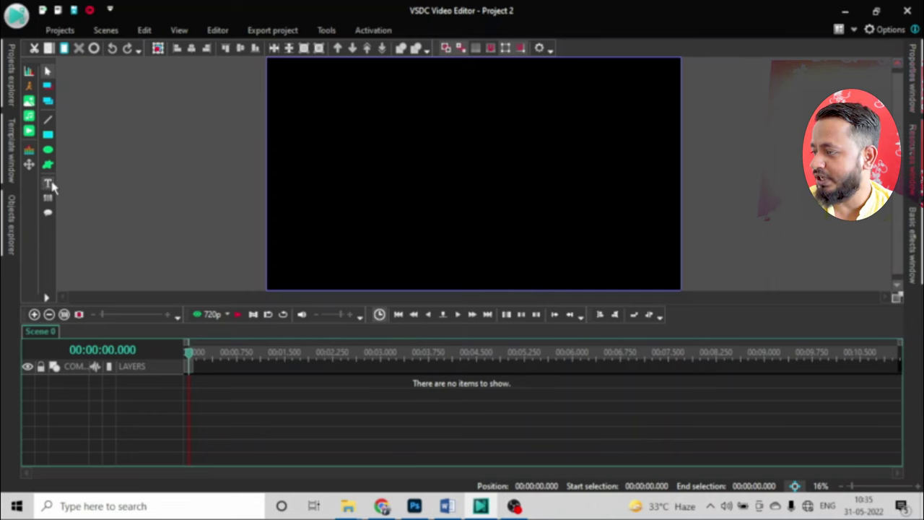
pyautogui.click(87, 185)
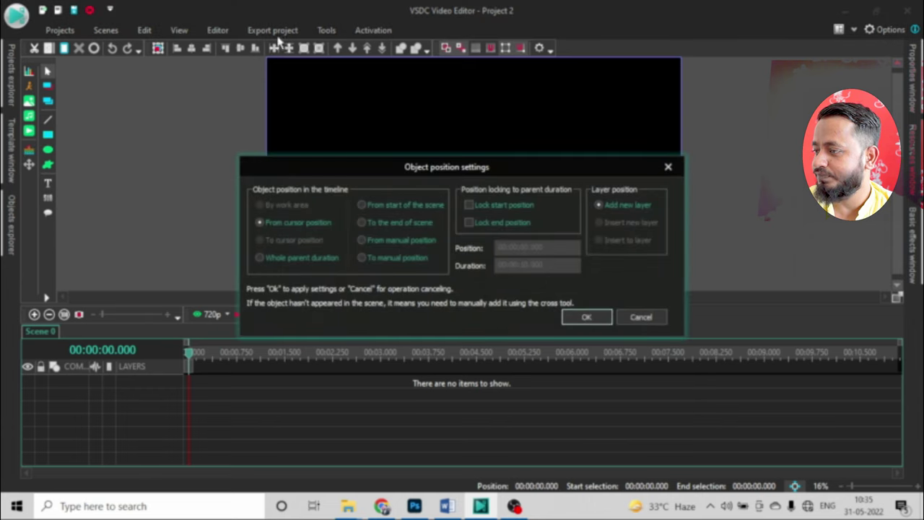
pyautogui.click(587, 318)
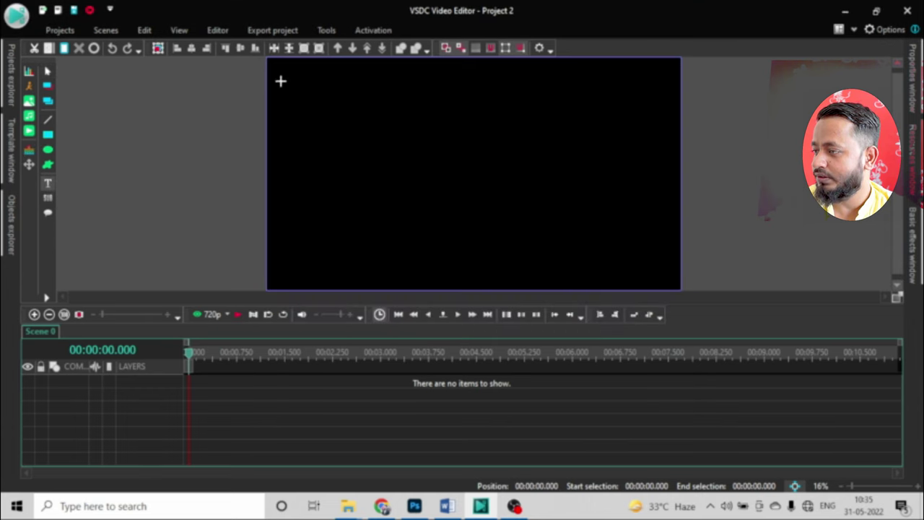
pyautogui.moveTo(274, 67); pyautogui.dragTo(420, 135)
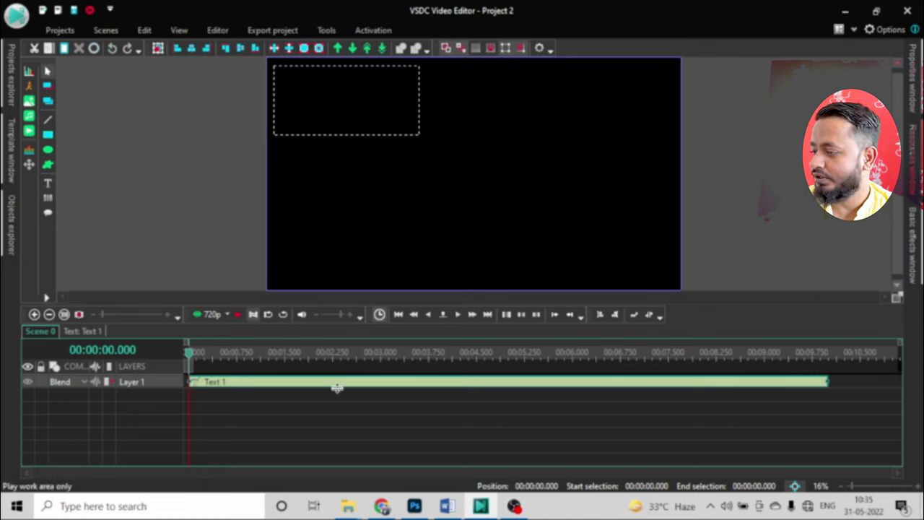
pyautogui.click(315, 224)
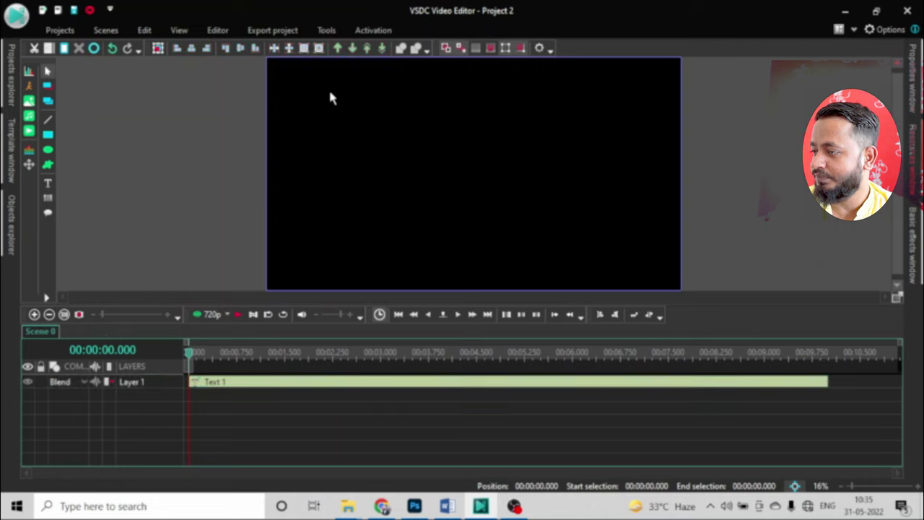
# Move the text box to the middle of the scene and enter the text "God's Ray Effect" in it
pyautogui.click(292, 381)
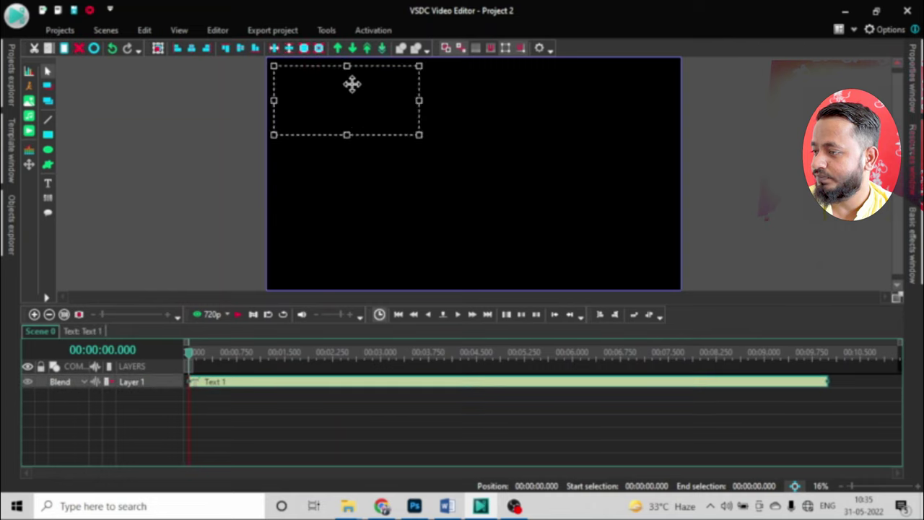
pyautogui.moveTo(352, 84); pyautogui.dragTo(489, 163)
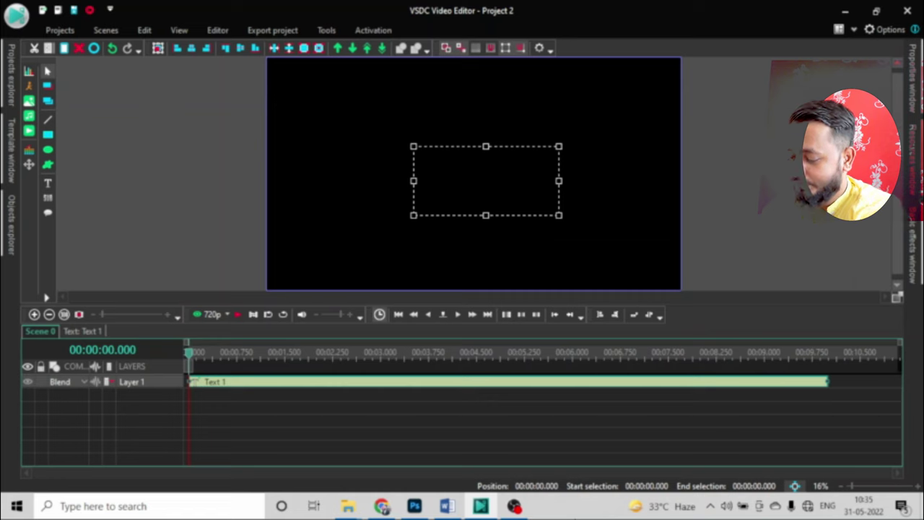
pyautogui.write("God's")
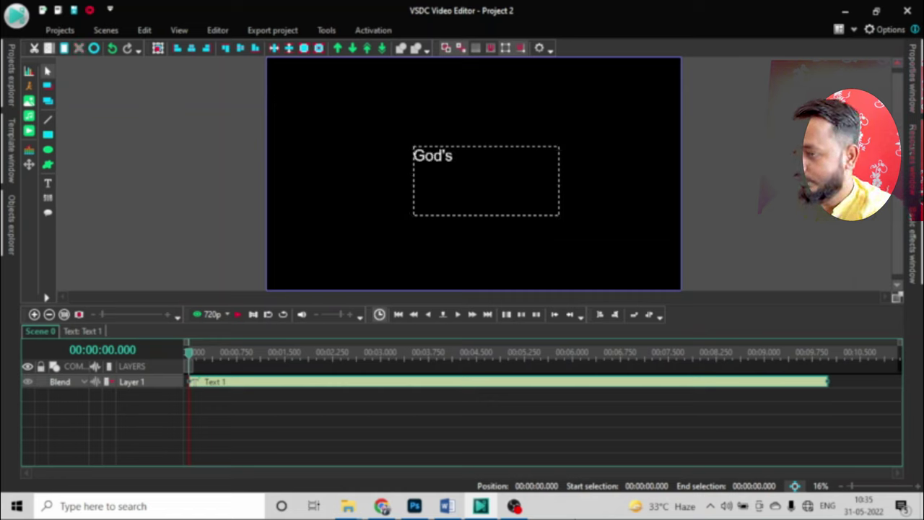
pyautogui.write(' Ray Effect')
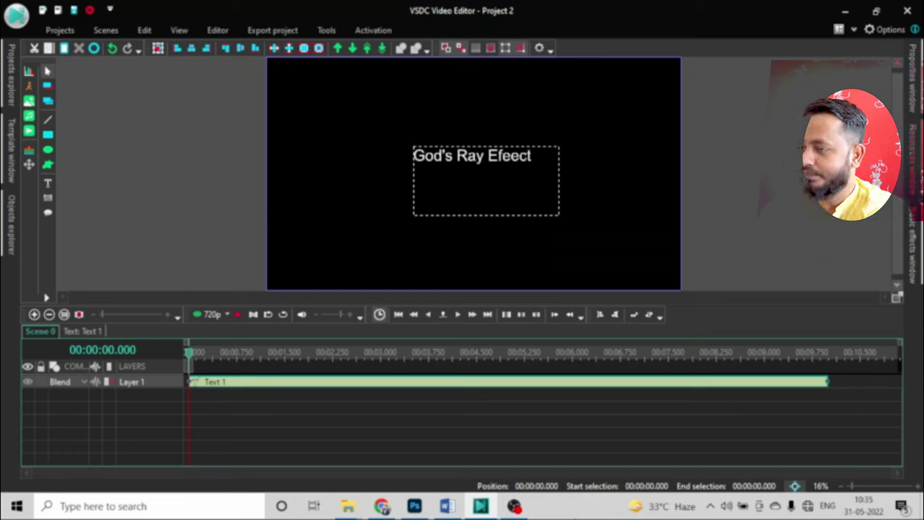
pyautogui.click(506, 225)
pyautogui.click(516, 156)
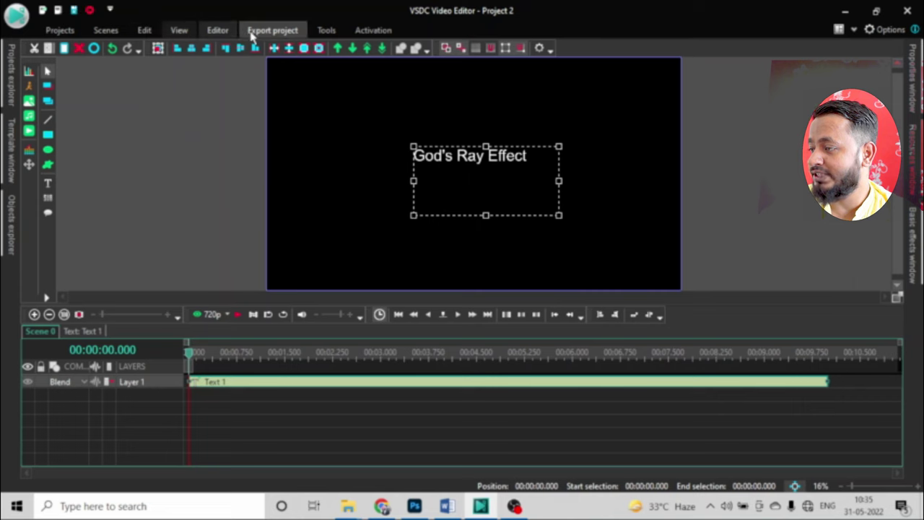
# Set the title's font size to about 250 pt and widen its text box on both sides to fit the whole title
pyautogui.click(217, 30)
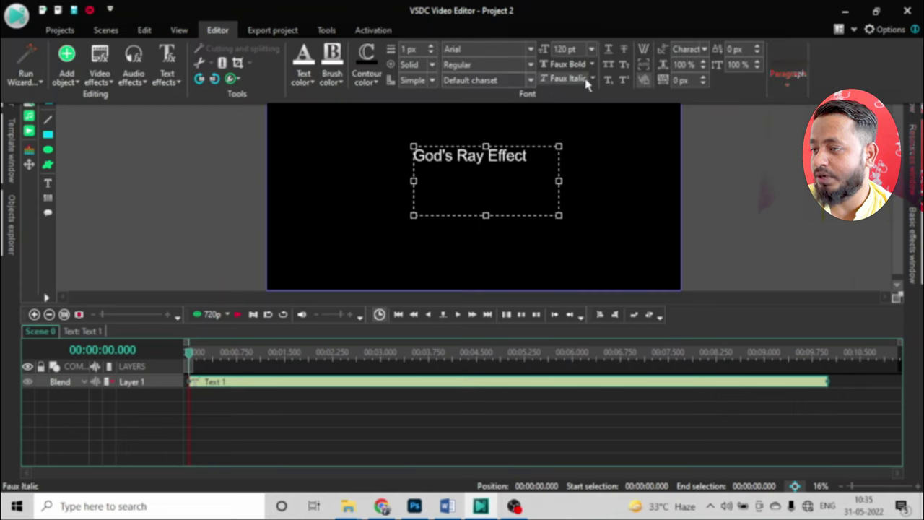
pyautogui.click(564, 49)
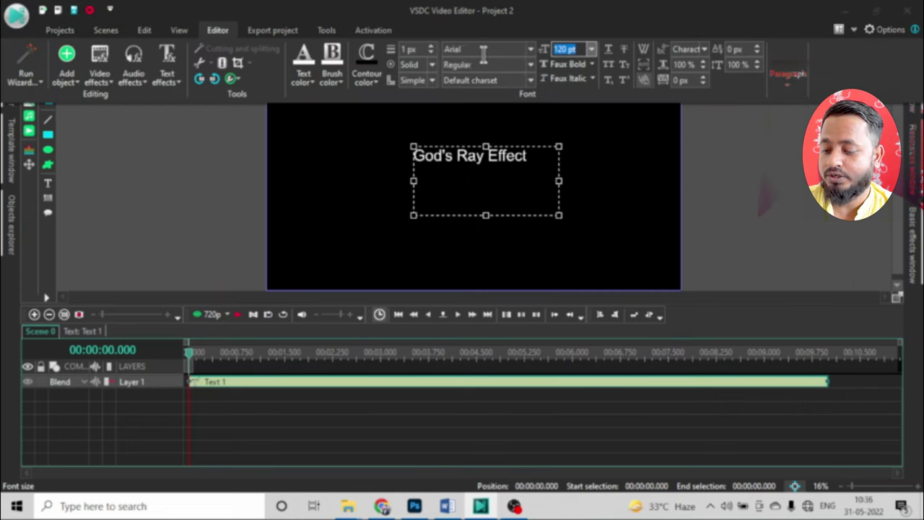
pyautogui.write('240')
pyautogui.press('Return')
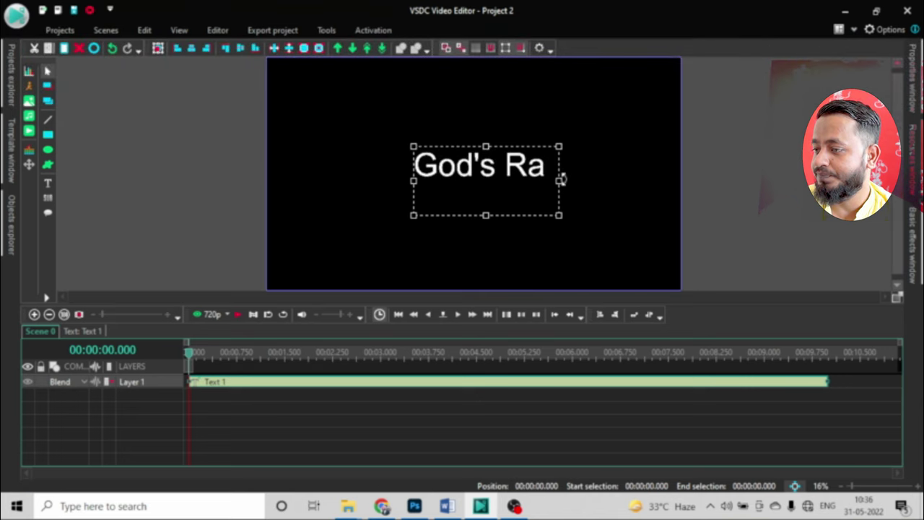
pyautogui.moveTo(559, 181); pyautogui.dragTo(703, 180)
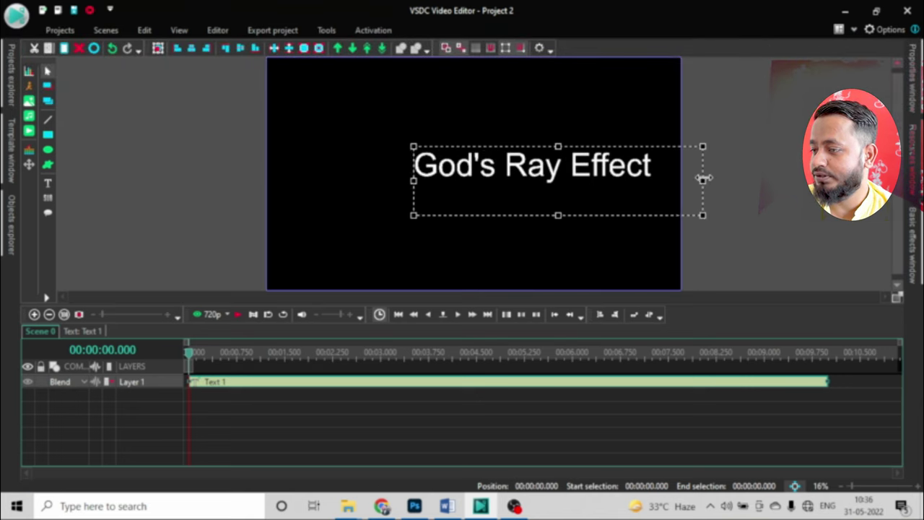
pyautogui.moveTo(413, 180); pyautogui.dragTo(363, 179)
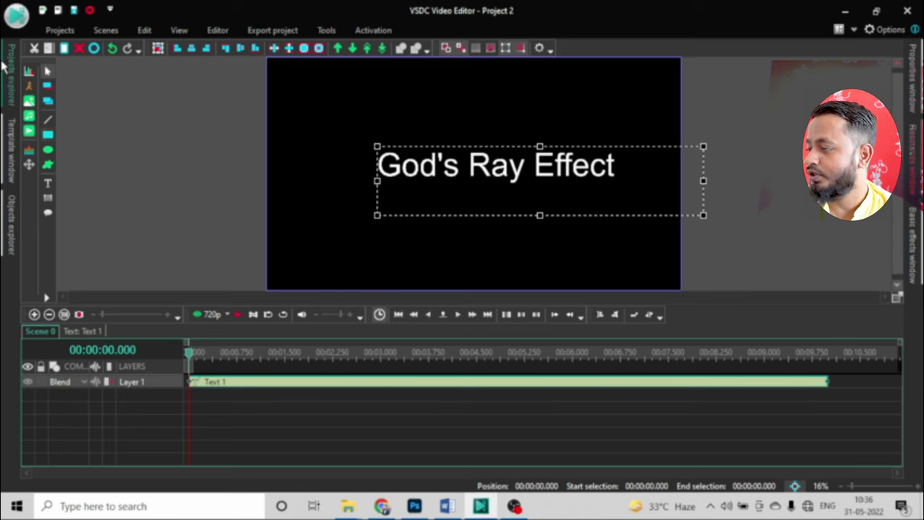
pyautogui.click(149, 118)
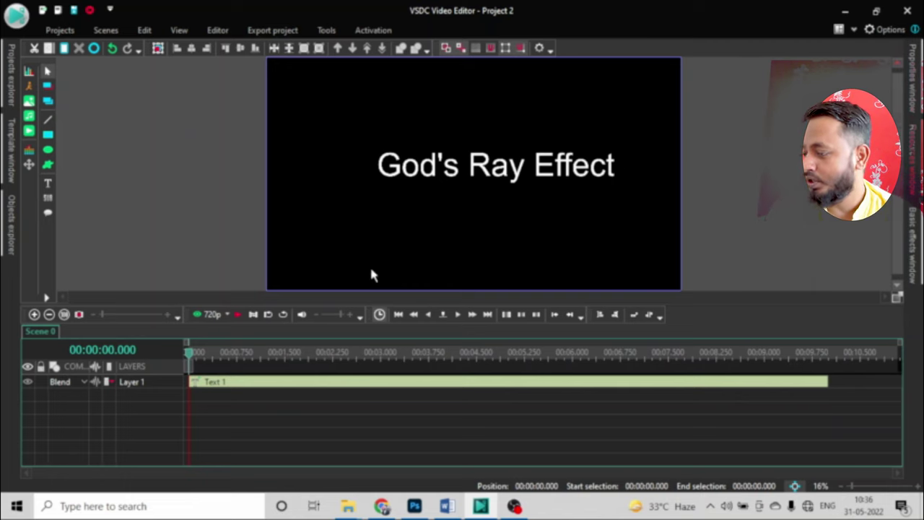
# Apply the God rays nature effect to the title for the whole parent duration on a new layer, and preview it
pyautogui.click(248, 383)
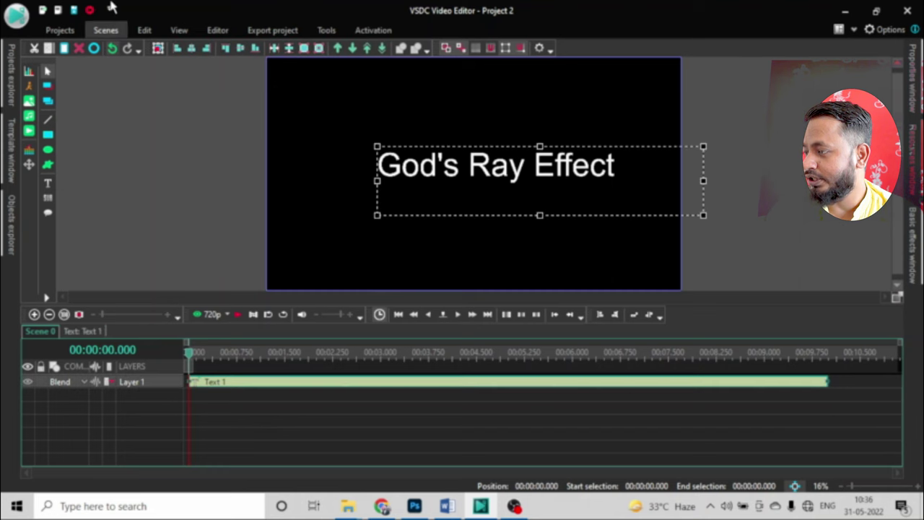
pyautogui.click(217, 30)
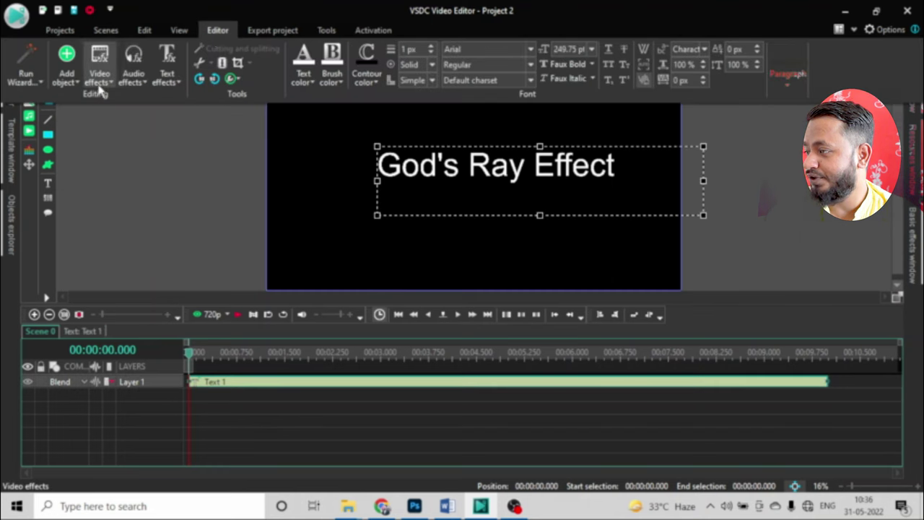
pyautogui.click(99, 85)
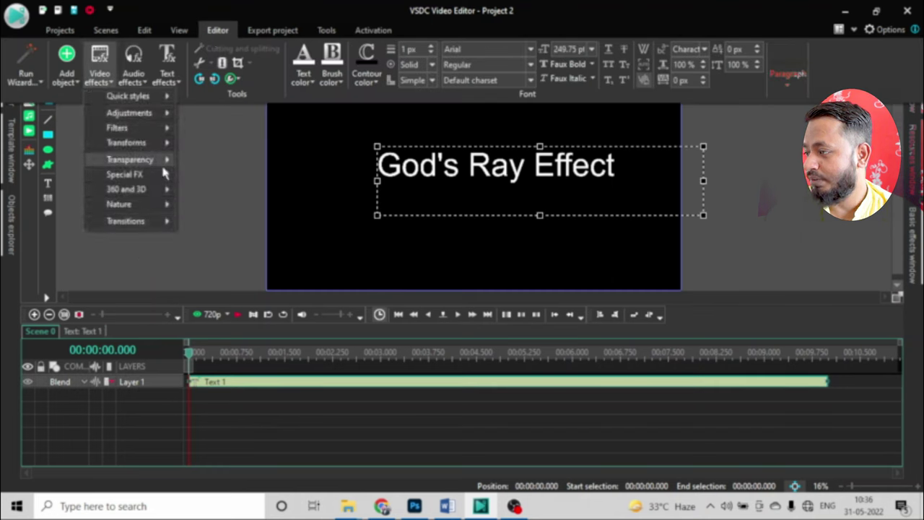
pyautogui.moveTo(162, 180)
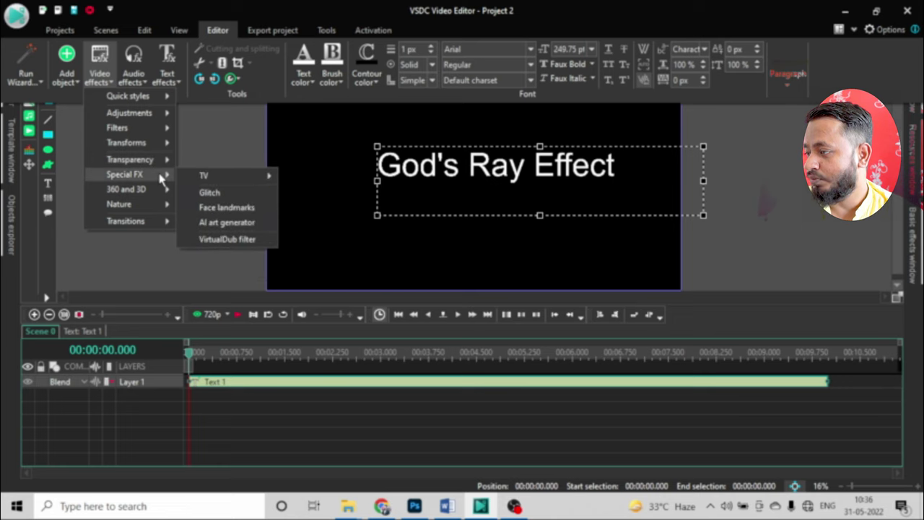
pyautogui.moveTo(148, 208)
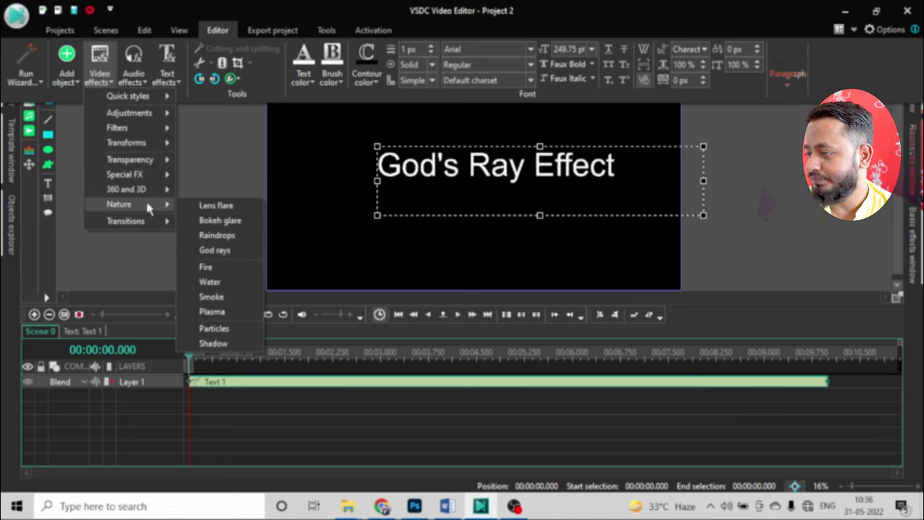
pyautogui.click(230, 249)
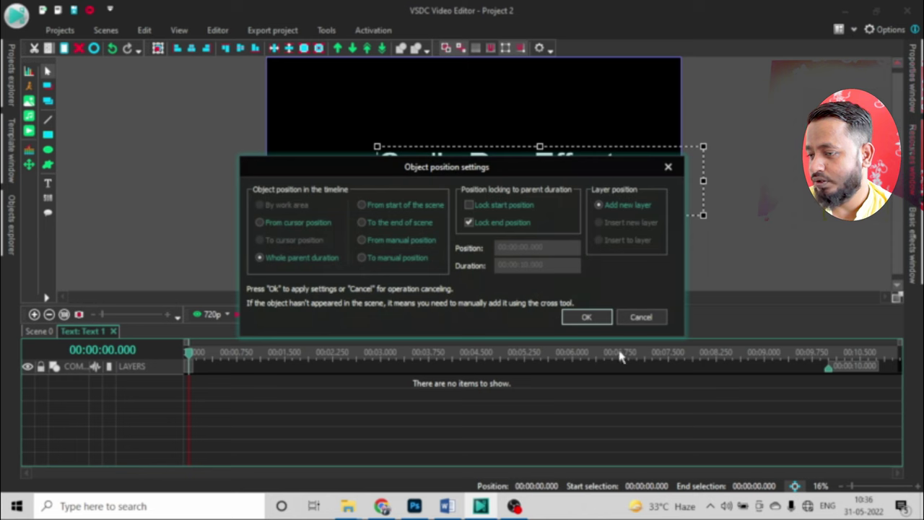
pyautogui.click(586, 317)
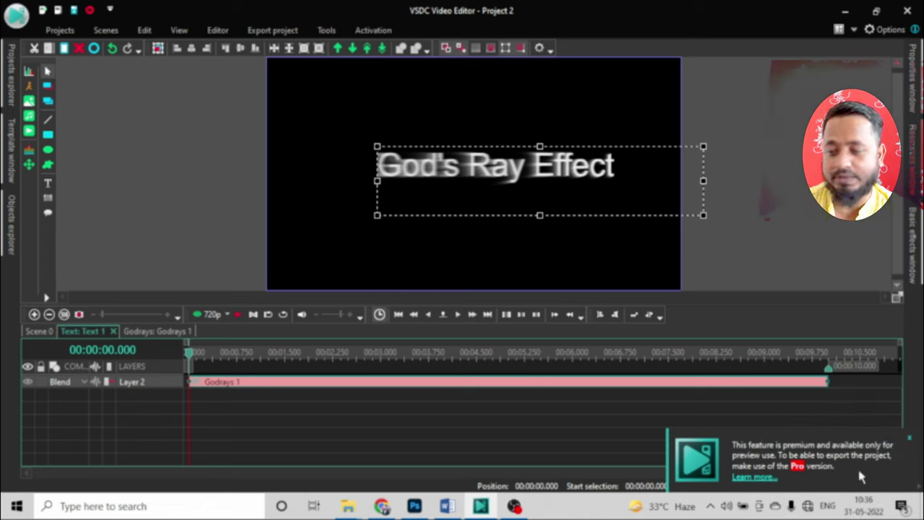
pyautogui.click(240, 315)
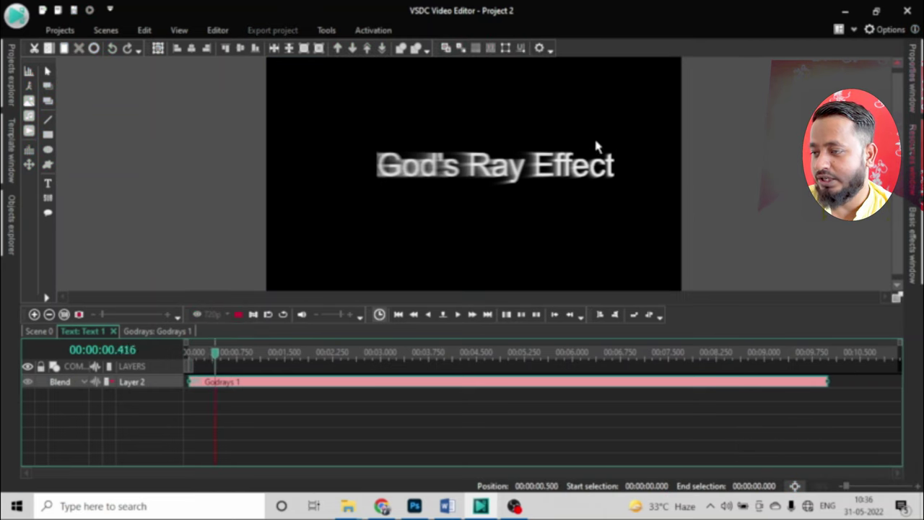
pyautogui.click(239, 315)
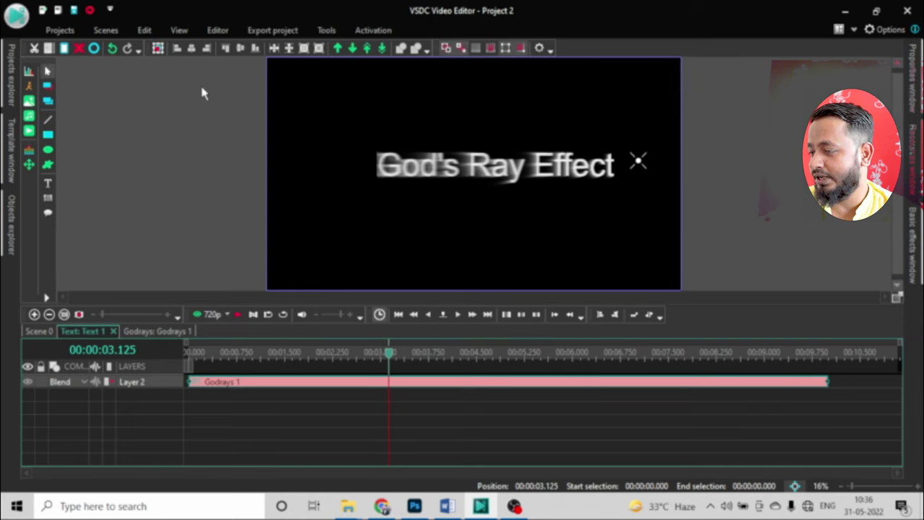
# Return to the start of Scene 0 and apply the Zoom video effect to the title for the whole parent duration
pyautogui.click(218, 31)
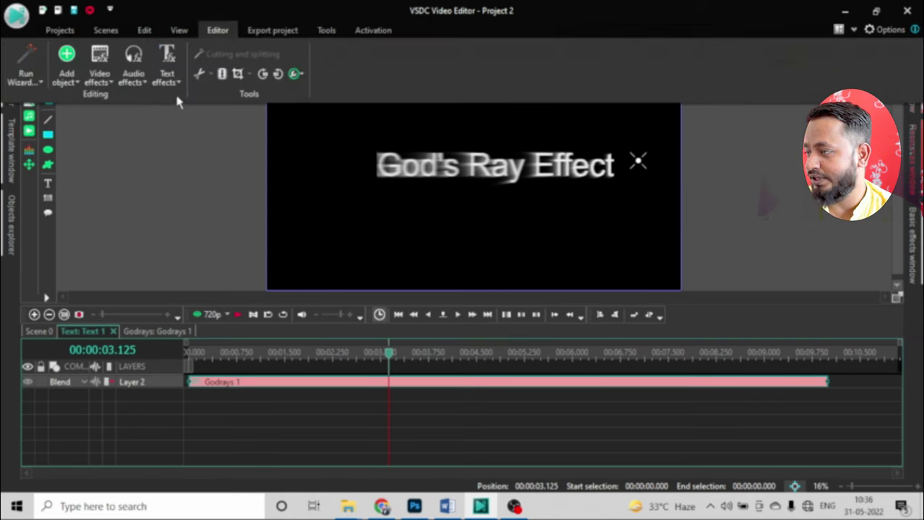
pyautogui.click(36, 331)
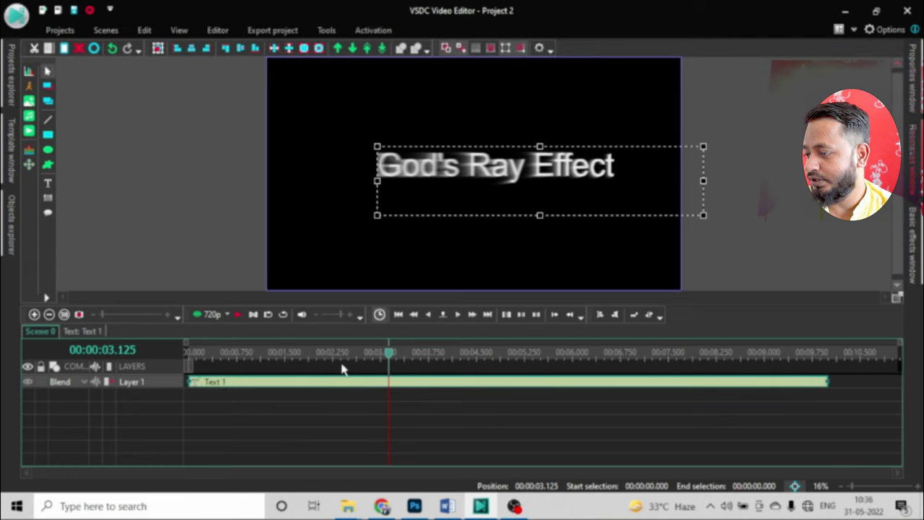
pyautogui.press('Home')
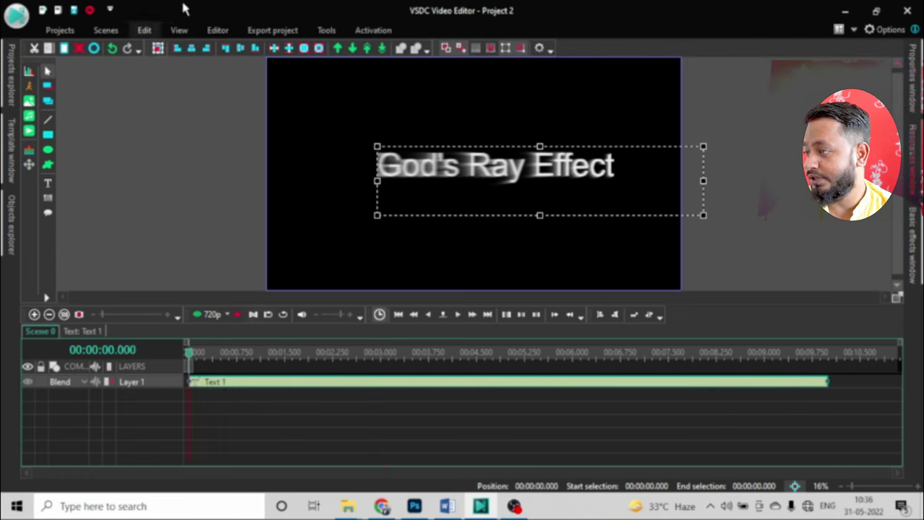
pyautogui.click(217, 32)
pyautogui.click(107, 85)
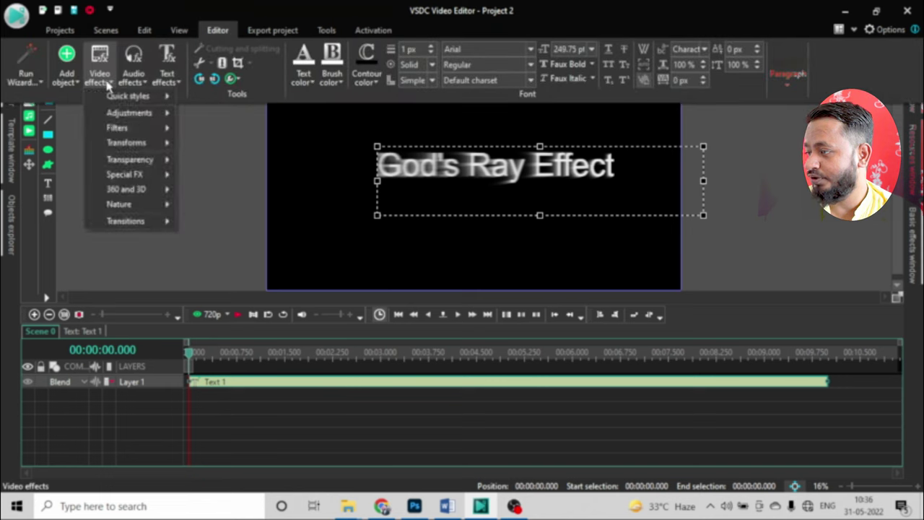
pyautogui.moveTo(154, 175)
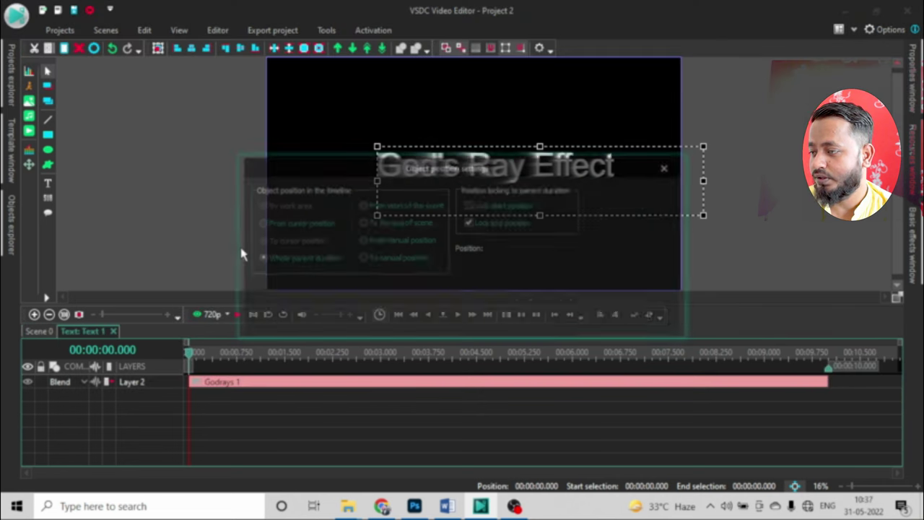
pyautogui.click(585, 319)
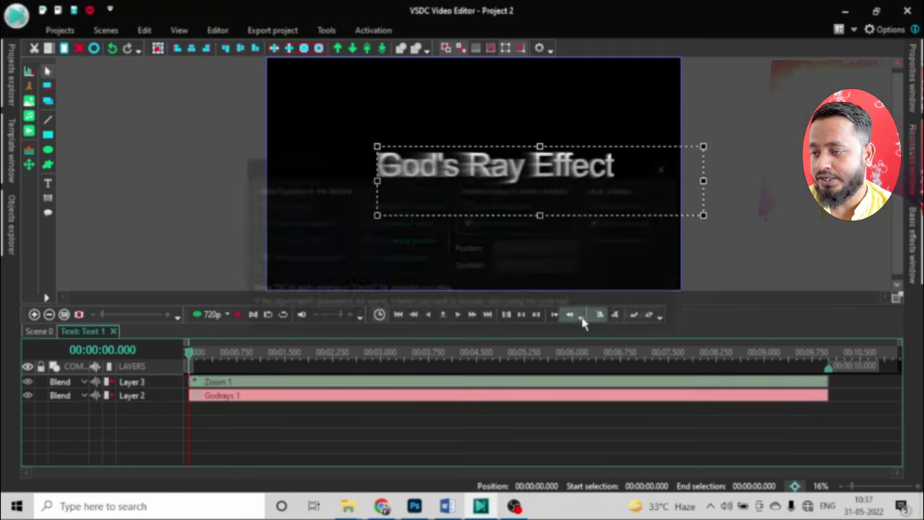
# Make the Zoom effect's levels change linearly from 100 to 300% over the effect's duration
pyautogui.rightClick(608, 384)
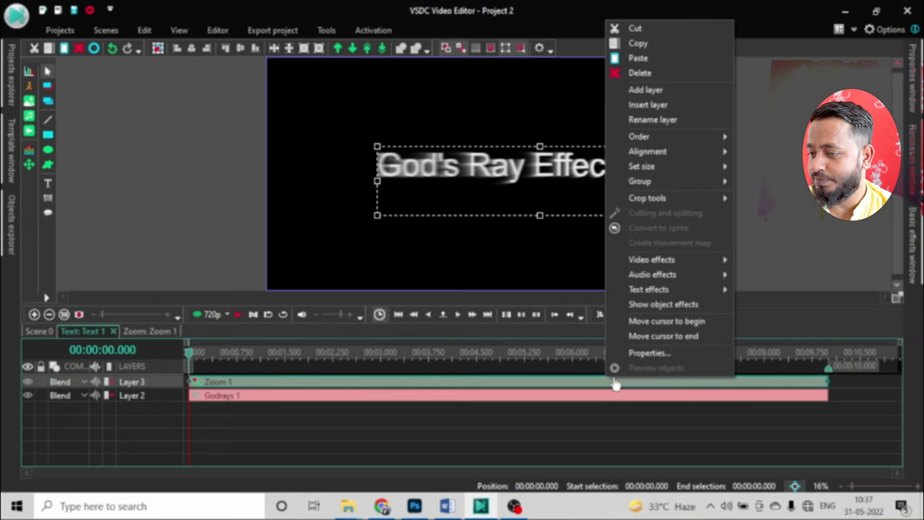
pyautogui.click(635, 355)
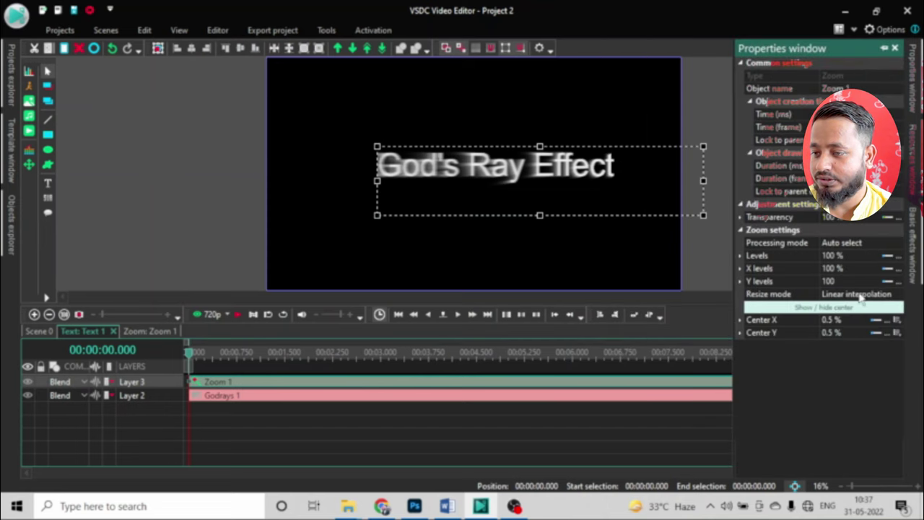
pyautogui.click(889, 257)
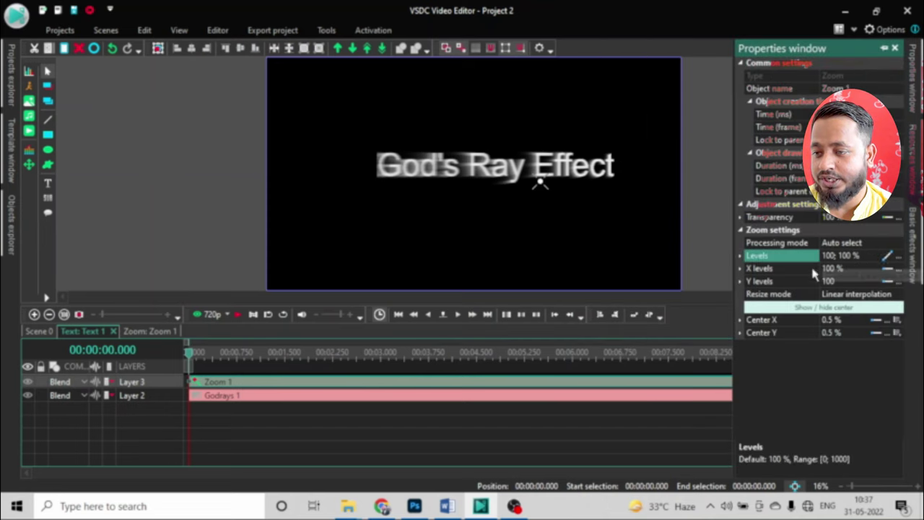
pyautogui.doubleClick(846, 257)
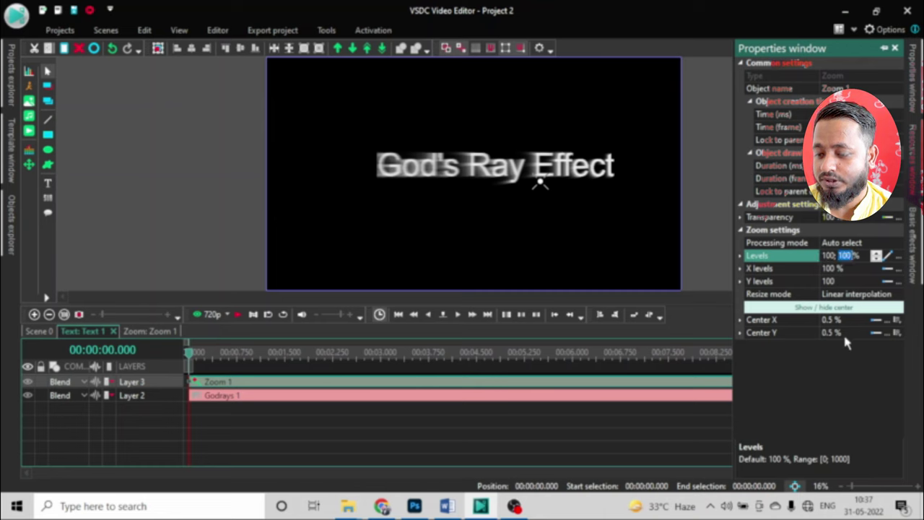
pyautogui.write('300')
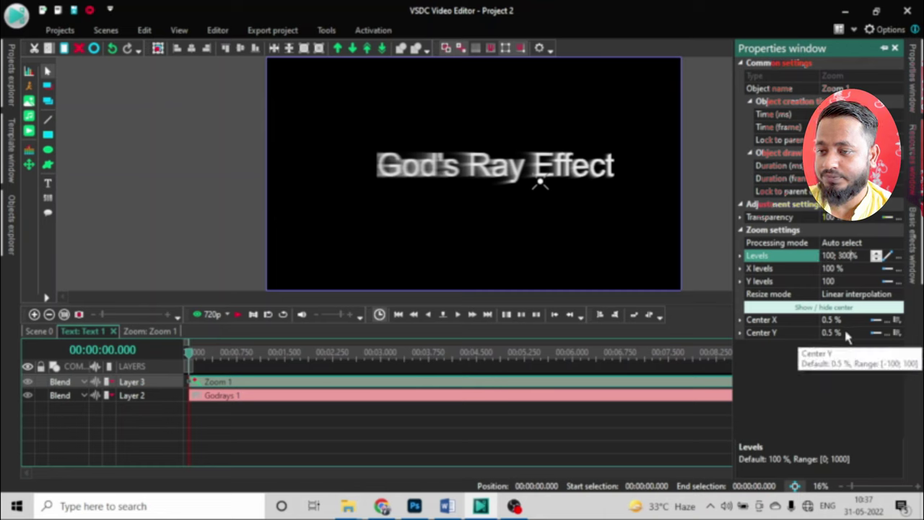
# Return to Scene 0, preview the zooming title, then stop playback and deselect the title
pyautogui.click(40, 331)
pyautogui.click(251, 315)
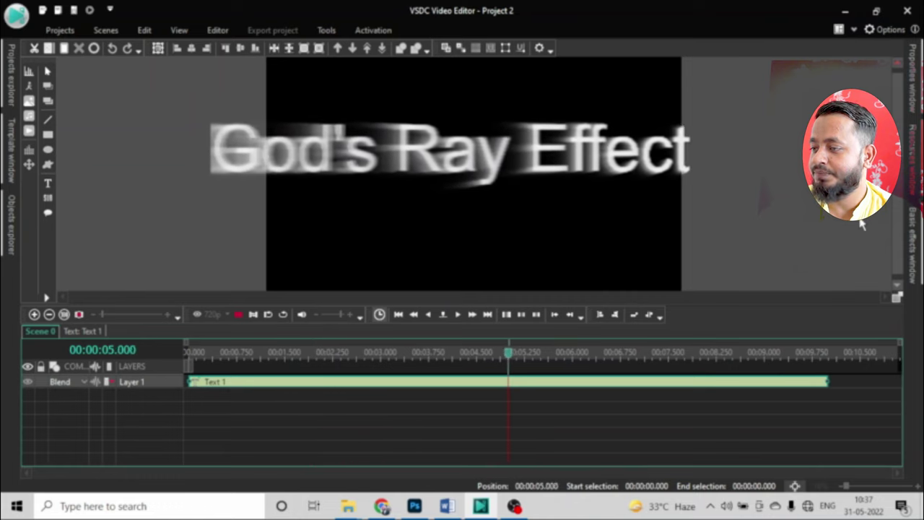
pyautogui.click(239, 316)
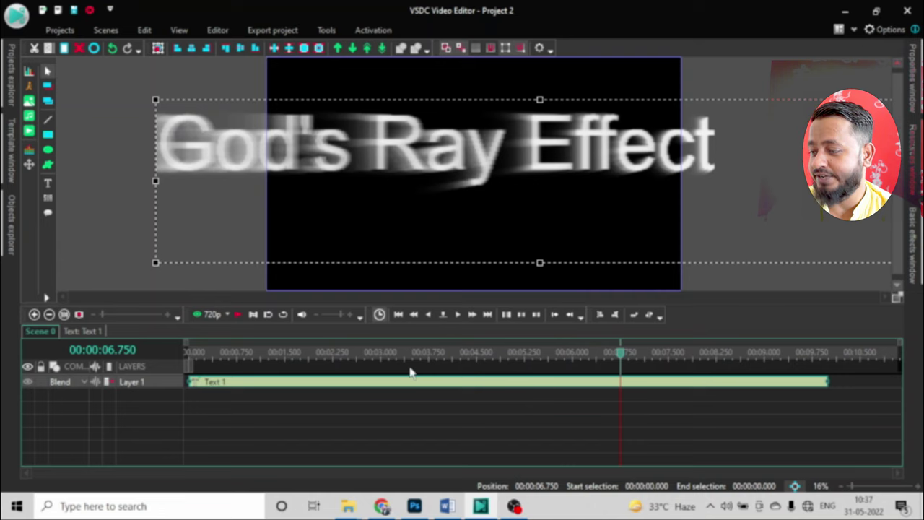
pyautogui.rightClick(575, 383)
pyautogui.click(343, 440)
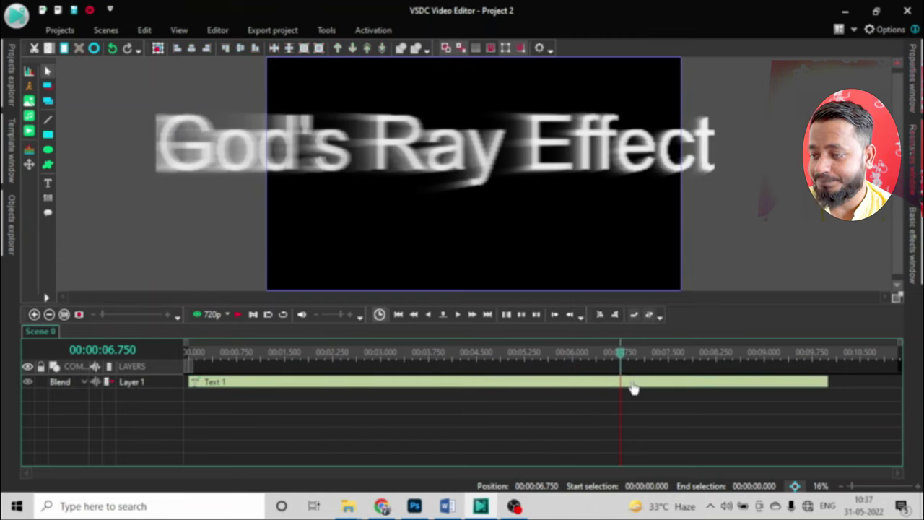
# Return the playhead to the start and delete both the Zoom and God rays effects from the title
pyautogui.moveTo(620, 354); pyautogui.dragTo(190, 345)
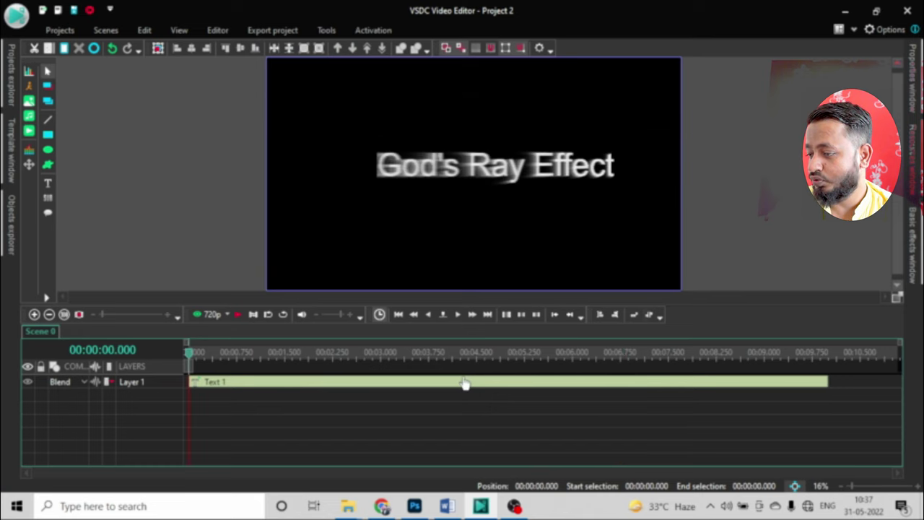
pyautogui.click(326, 386)
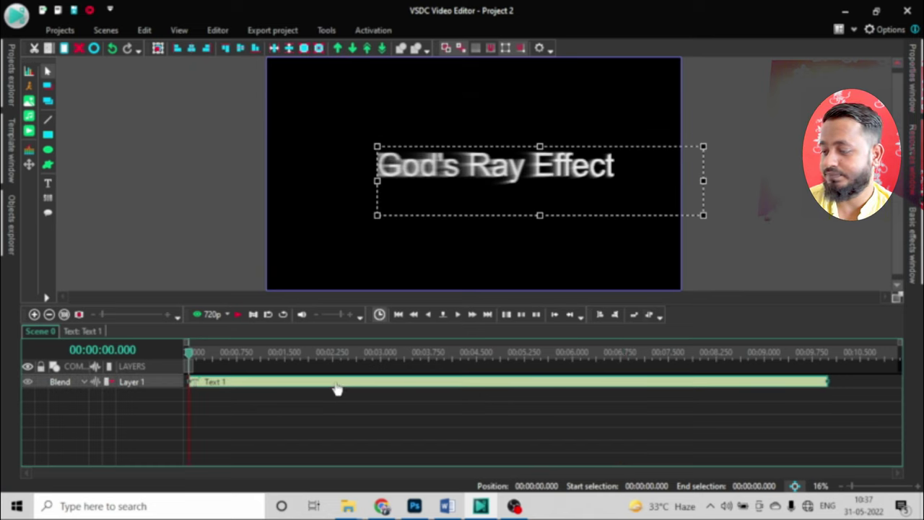
pyautogui.doubleClick(312, 388)
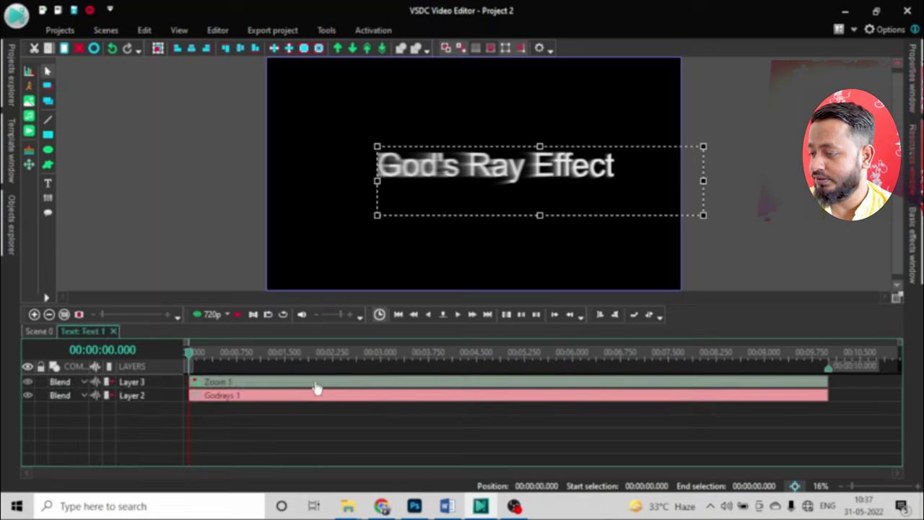
pyautogui.click(375, 399)
pyautogui.click(441, 413)
pyautogui.moveTo(442, 413); pyautogui.dragTo(431, 383)
pyautogui.press('Delete')
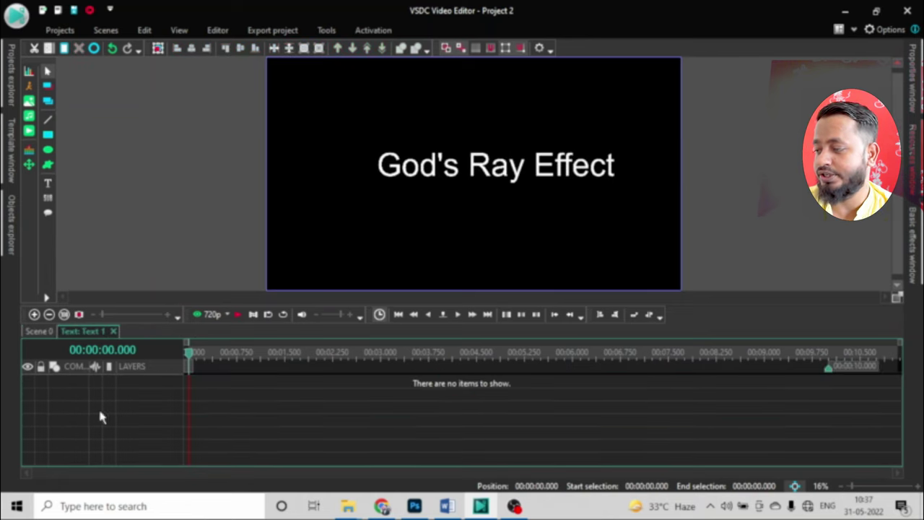
# Return to Scene 0 and apply the Motion blur filter to the title for the whole parent duration on a new layer
pyautogui.click(39, 331)
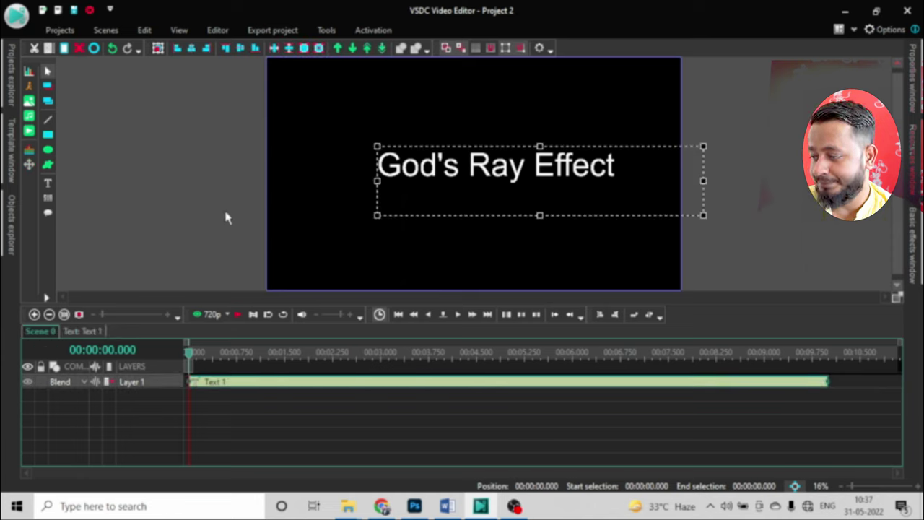
pyautogui.click(217, 31)
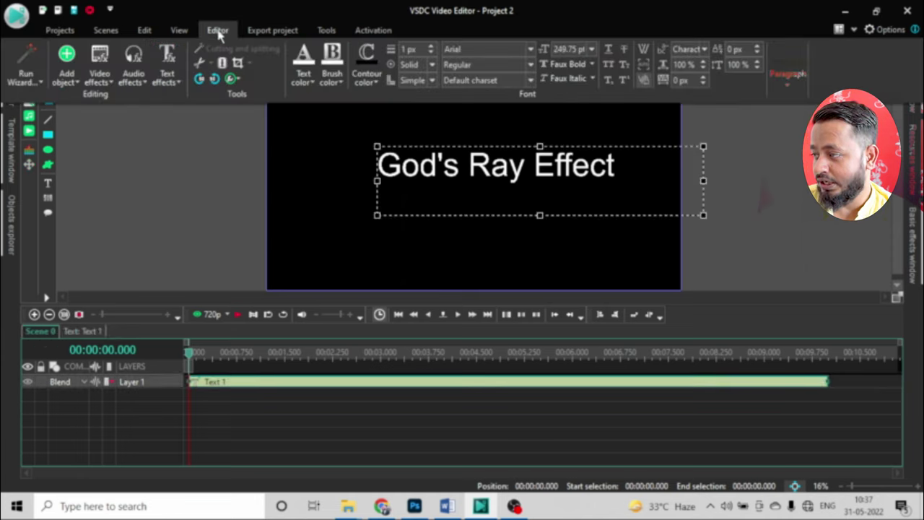
pyautogui.click(93, 84)
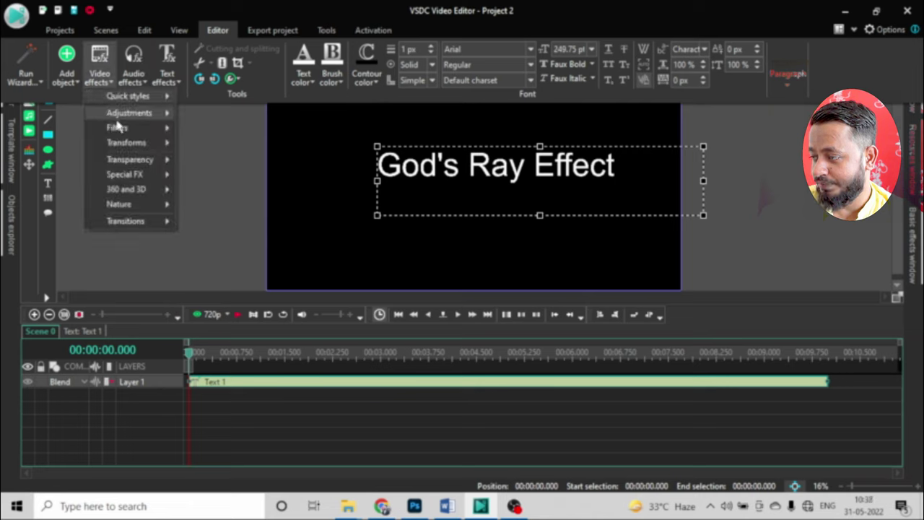
pyautogui.moveTo(124, 163)
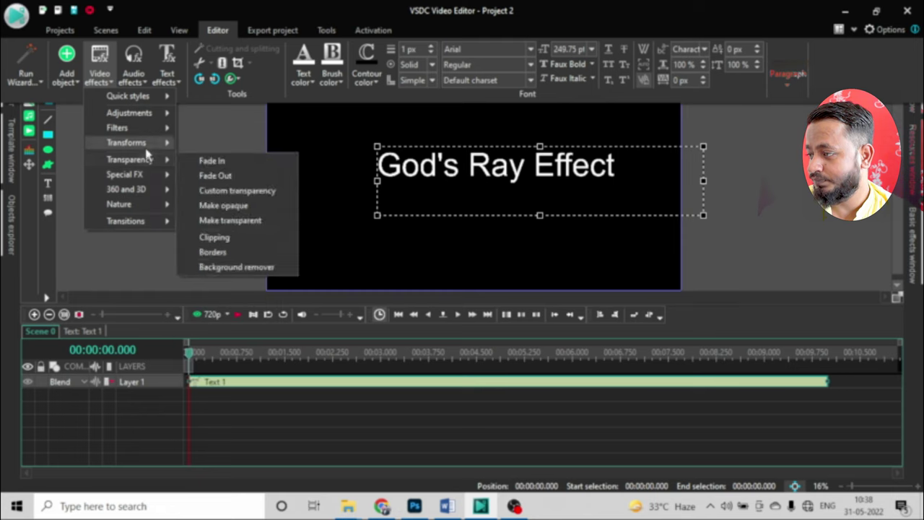
pyautogui.moveTo(144, 134)
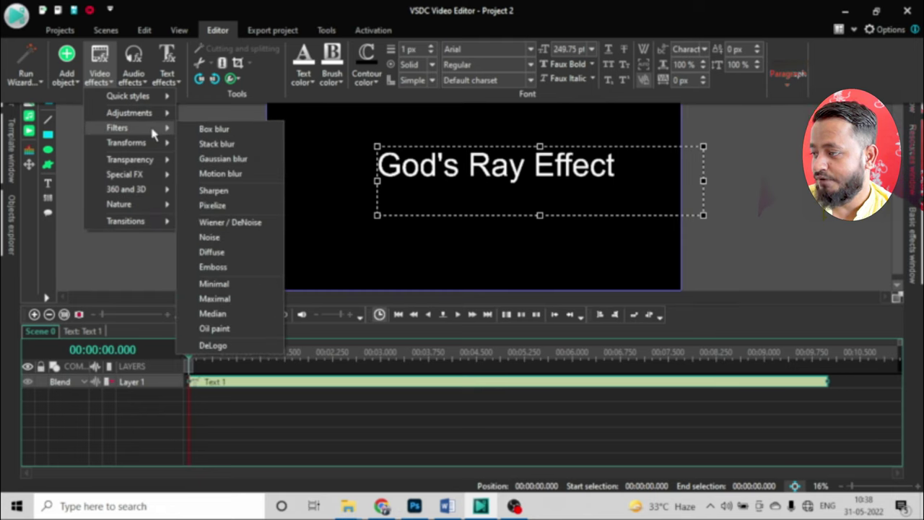
pyautogui.click(238, 177)
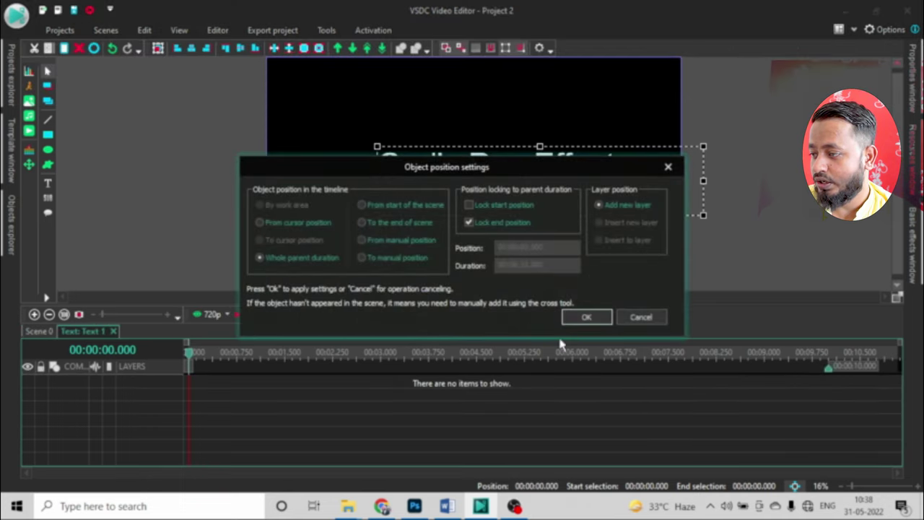
pyautogui.click(586, 319)
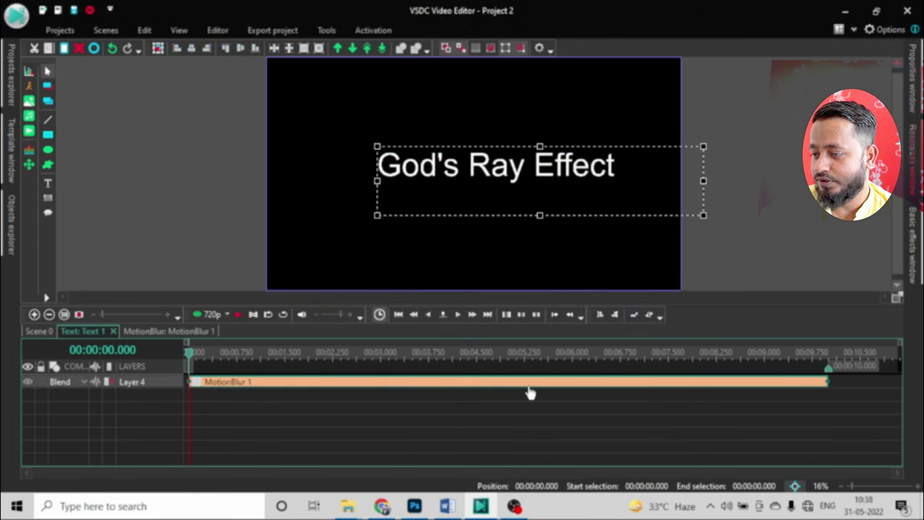
# Make the Motion blur effect's blur distance change linearly from 10 to 20 px
pyautogui.rightClick(531, 392)
pyautogui.click(543, 362)
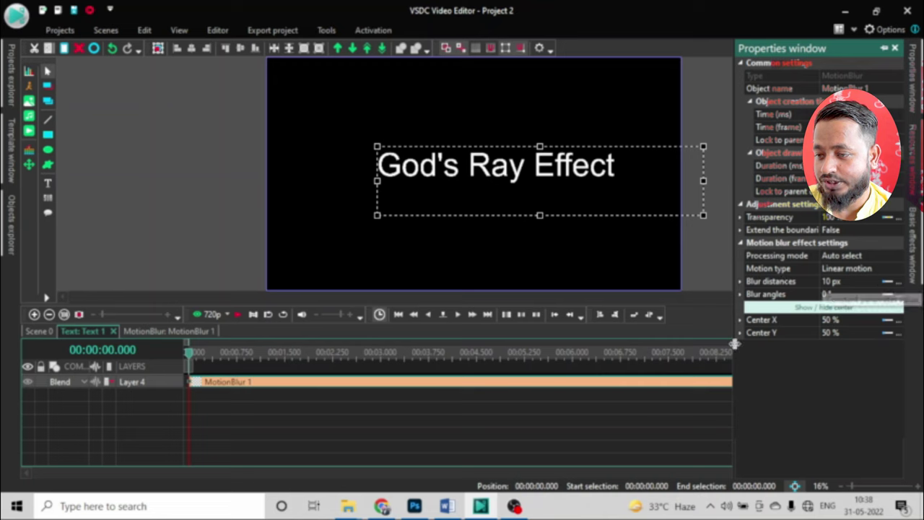
pyautogui.click(887, 282)
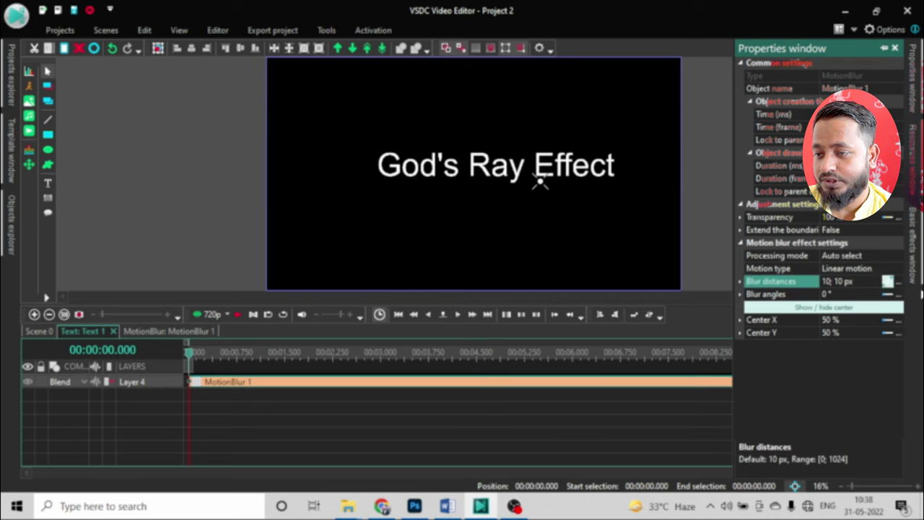
pyautogui.doubleClick(839, 282)
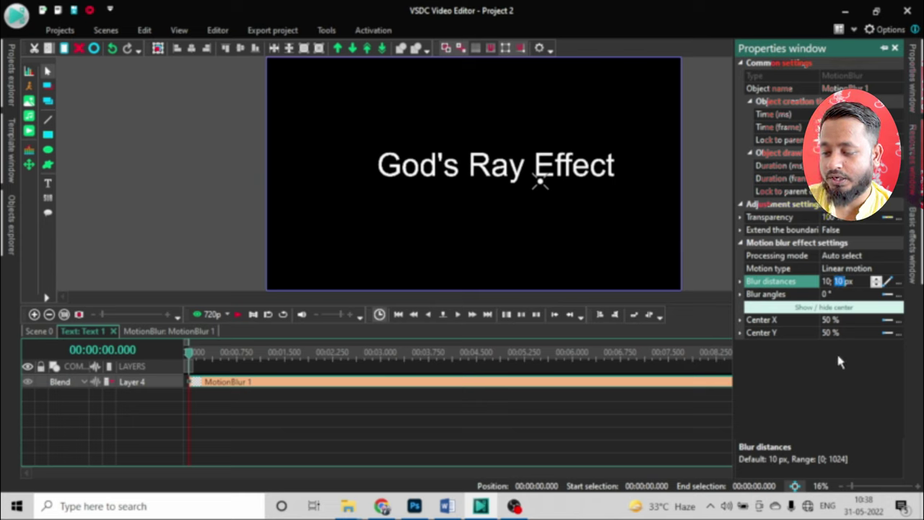
pyautogui.press('BackSpace')
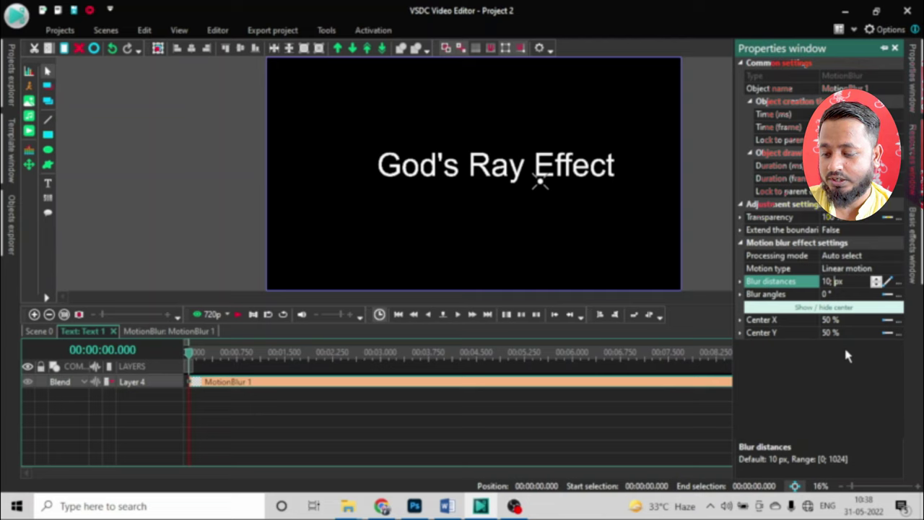
pyautogui.write('20')
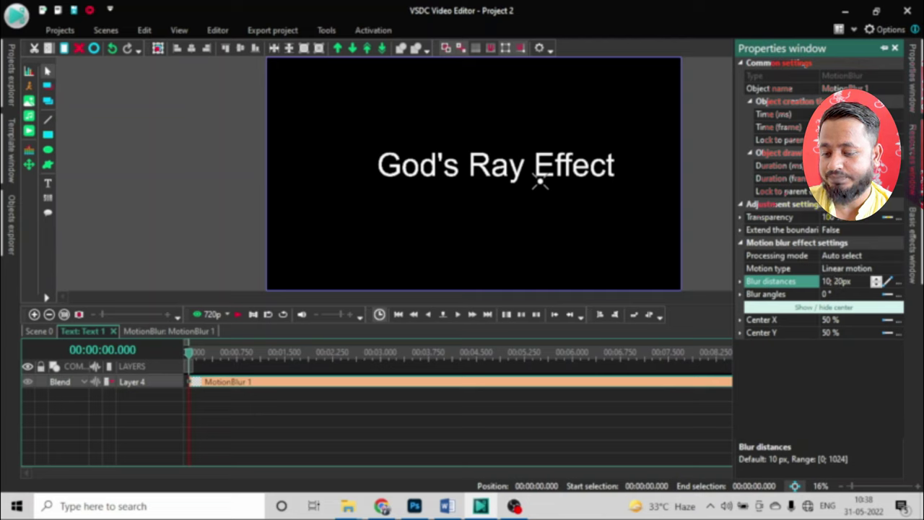
pyautogui.click(506, 447)
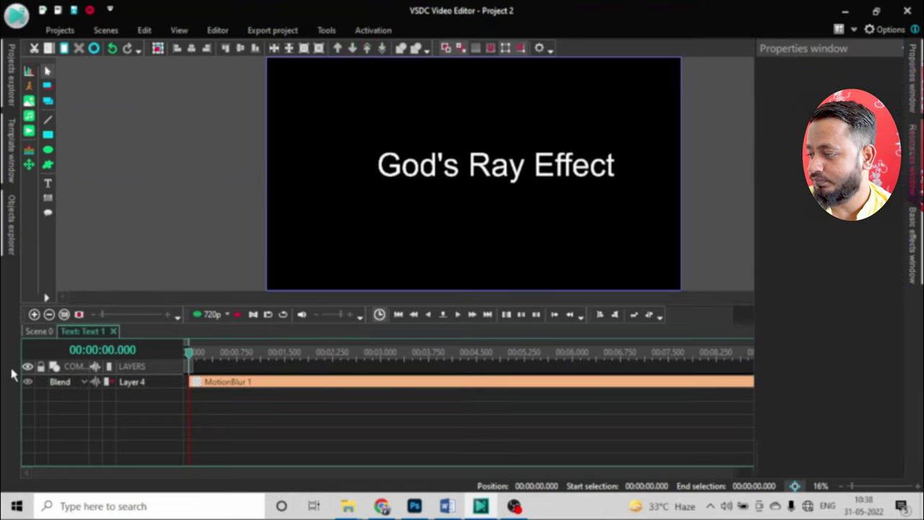
# Return to Scene 0 and briefly preview the title's motion blur
pyautogui.click(39, 331)
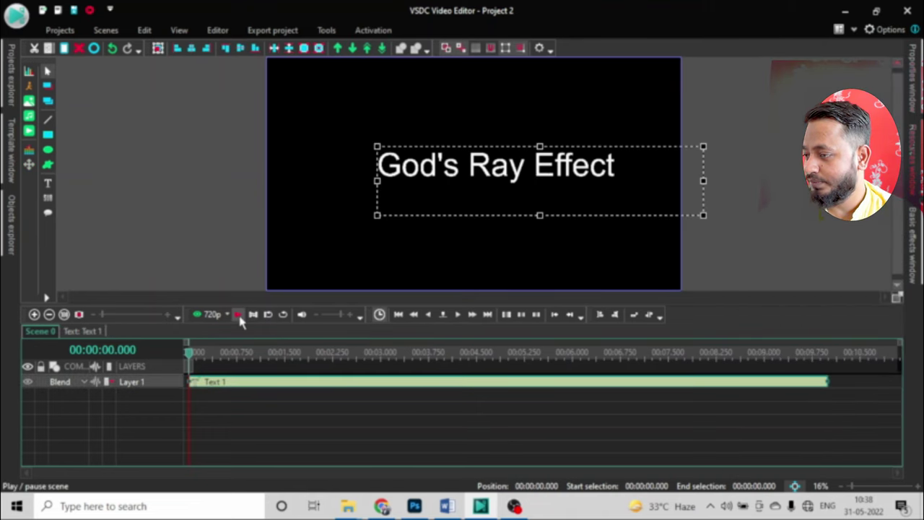
pyautogui.click(238, 315)
pyautogui.click(238, 316)
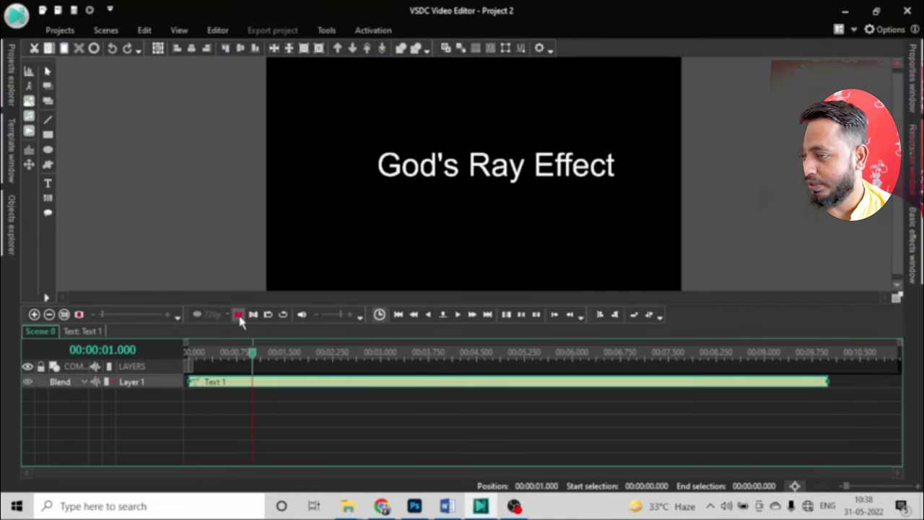
# Reopen the title's Motion blur properties and set the end value of the blur distance to 100 px
pyautogui.doubleClick(386, 383)
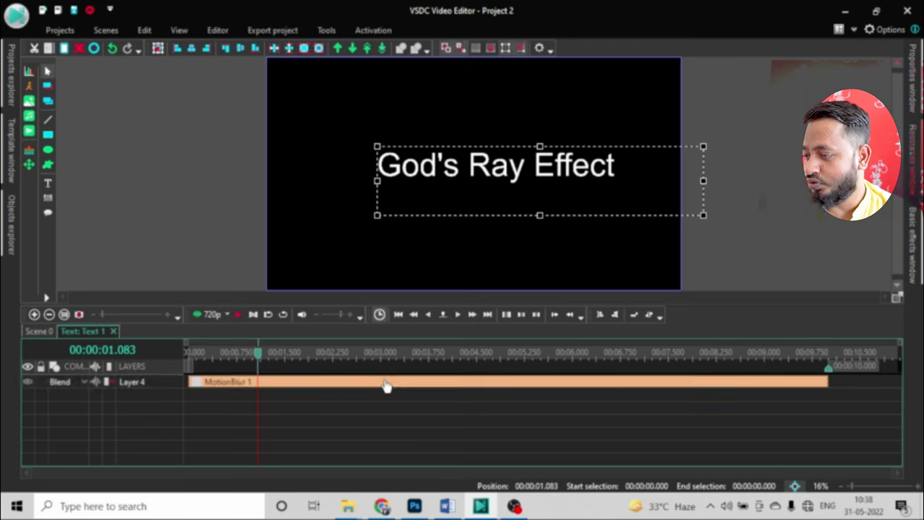
pyautogui.rightClick(386, 384)
pyautogui.press('Escape')
pyautogui.rightClick(386, 385)
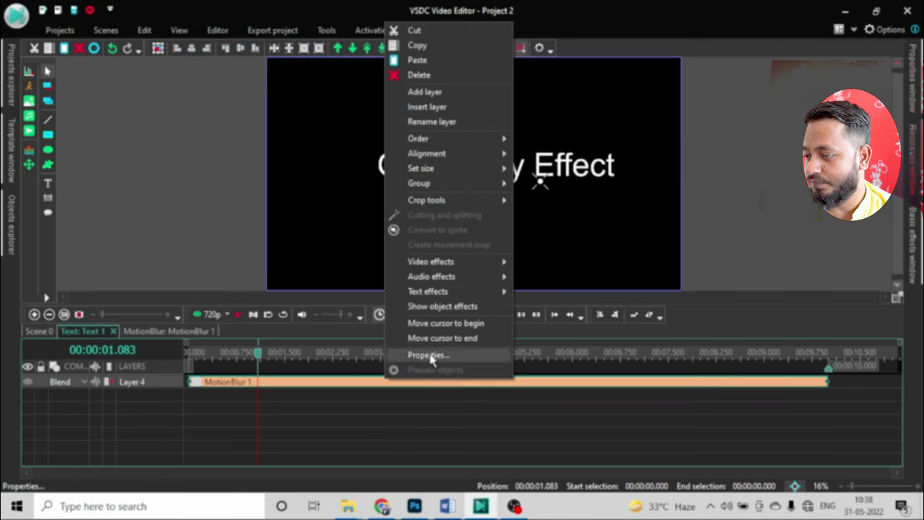
pyautogui.click(412, 354)
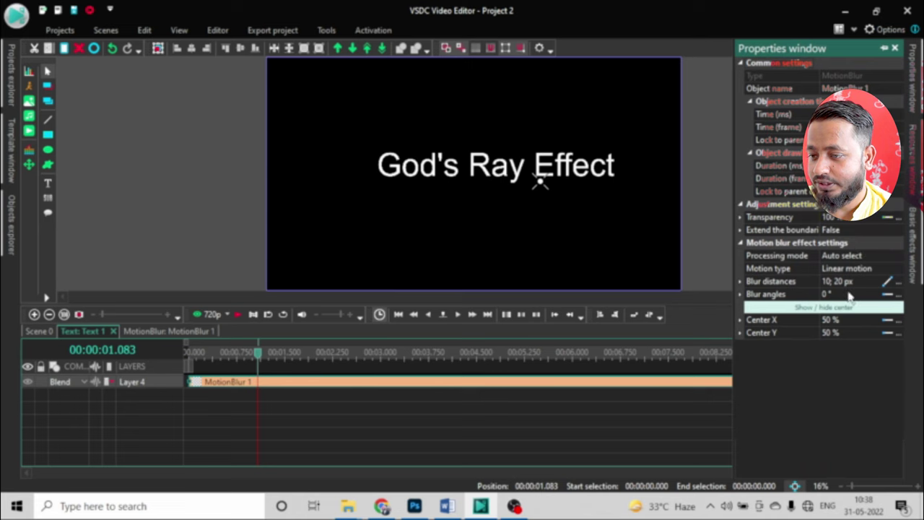
pyautogui.click(842, 282)
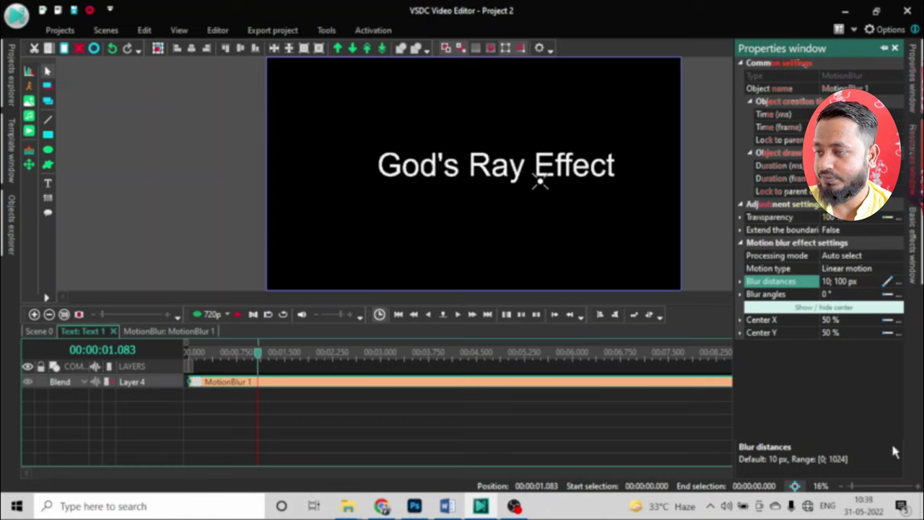
pyautogui.click(406, 457)
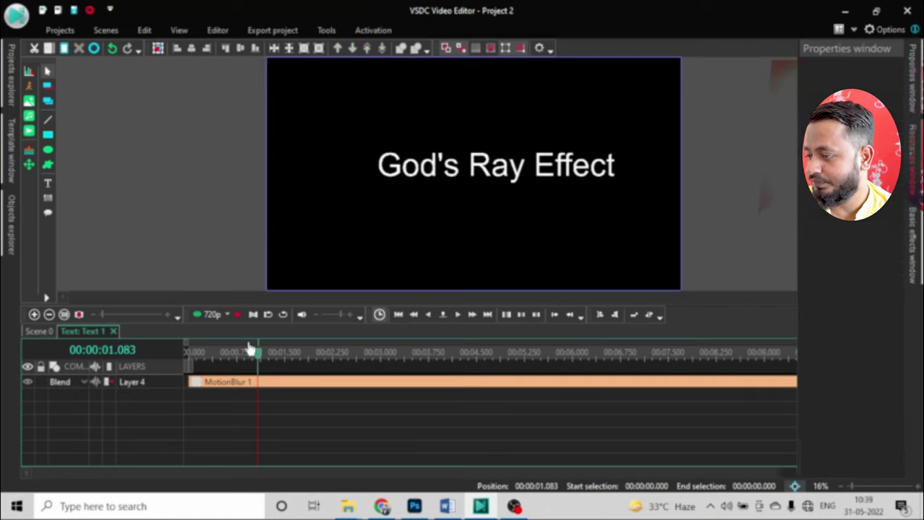
# Move the playhead to the start and preview the stronger motion blur on the title in Scene 0
pyautogui.moveTo(259, 353); pyautogui.dragTo(183, 353)
pyautogui.click(43, 331)
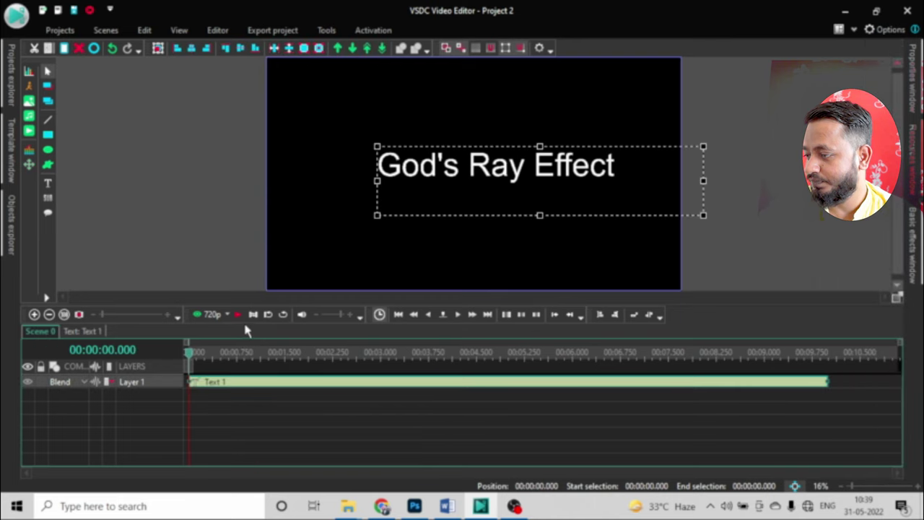
pyautogui.click(236, 315)
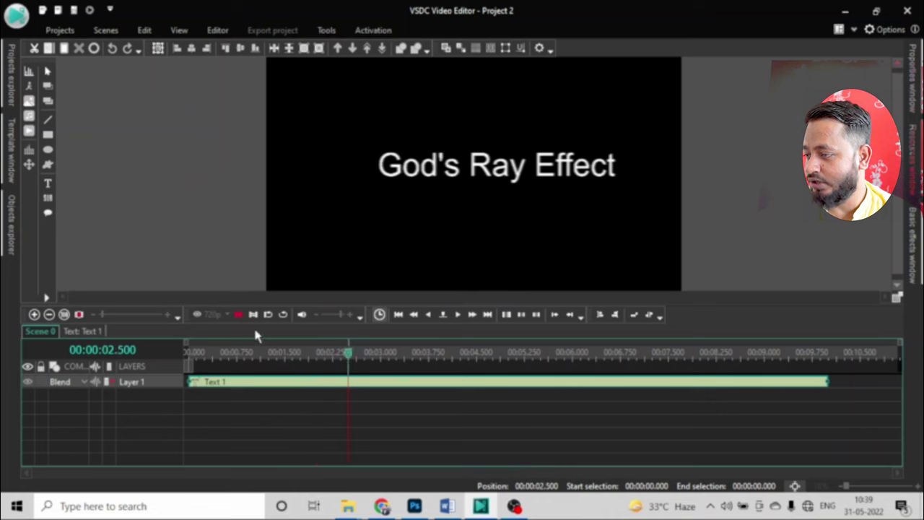
pyautogui.click(236, 315)
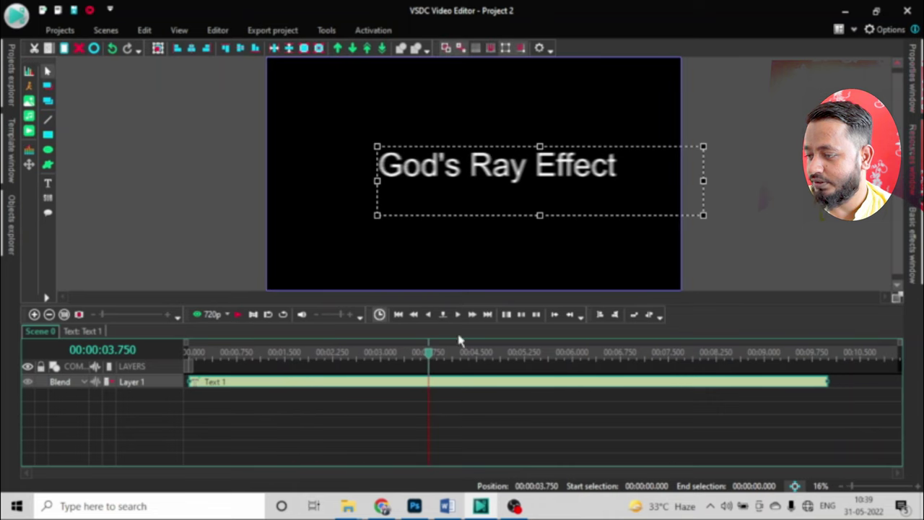
# Return the playhead to the start, copy the Text 1 title and paste three duplicates of it into Scene 0
pyautogui.moveTo(429, 359); pyautogui.dragTo(137, 390)
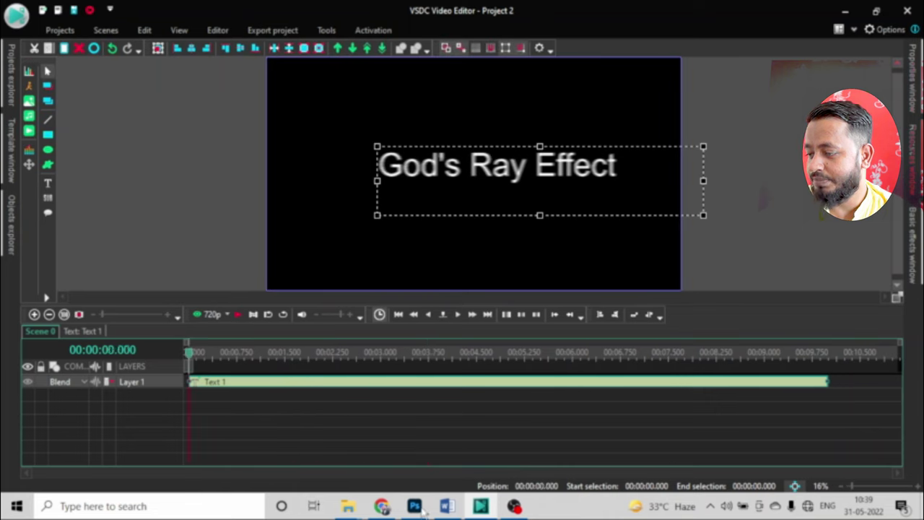
pyautogui.rightClick(526, 383)
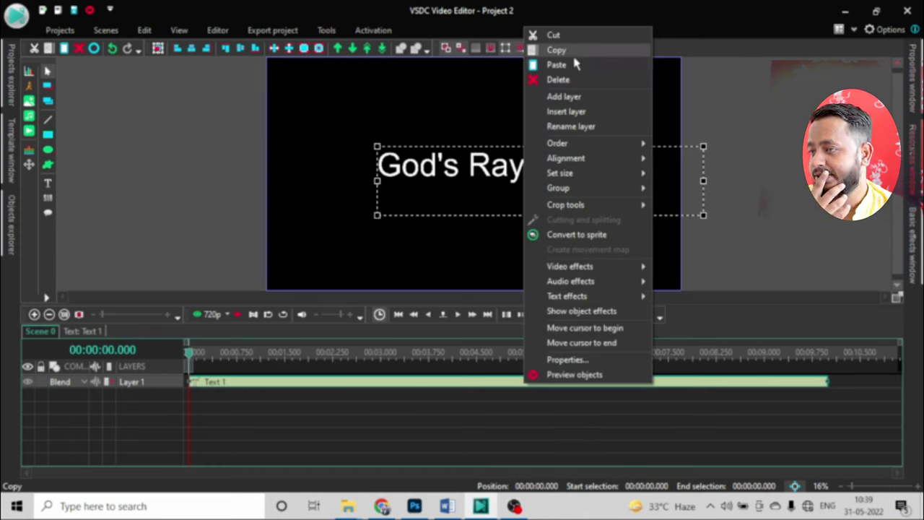
pyautogui.click(513, 230)
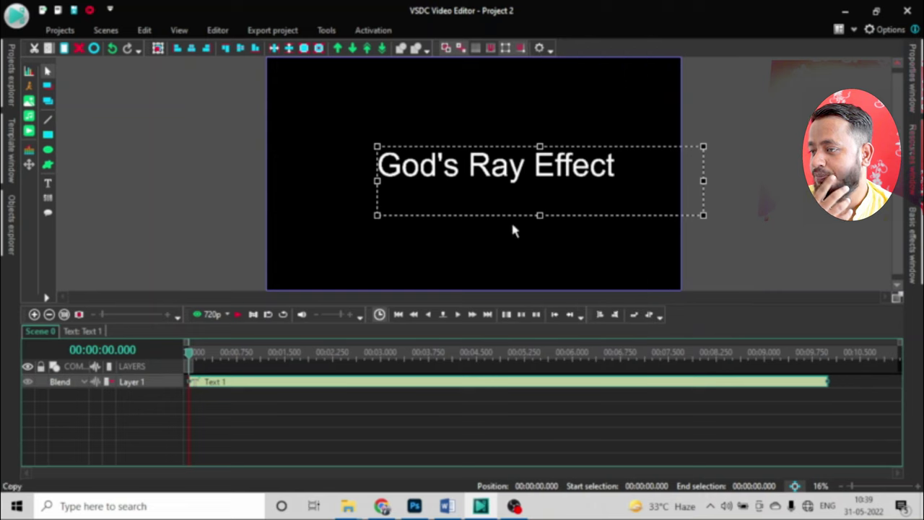
pyautogui.rightClick(439, 402)
pyautogui.click(518, 84)
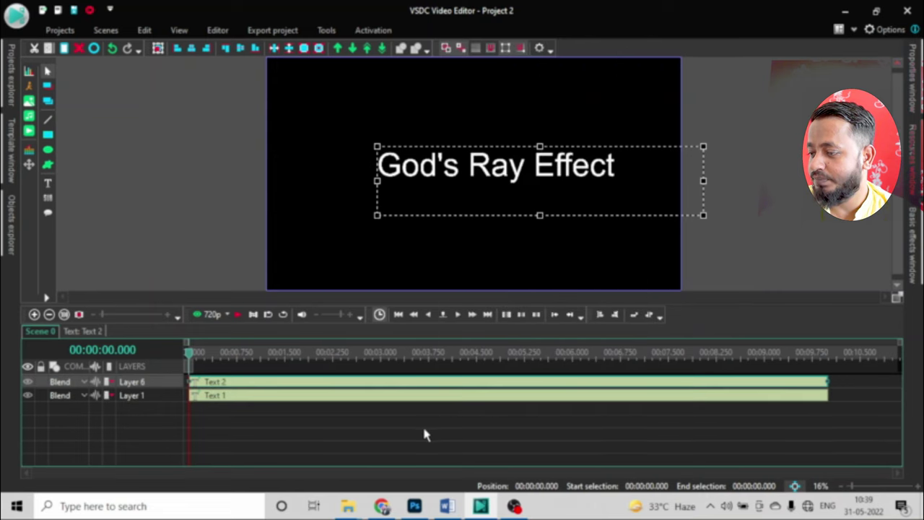
pyautogui.rightClick(423, 426)
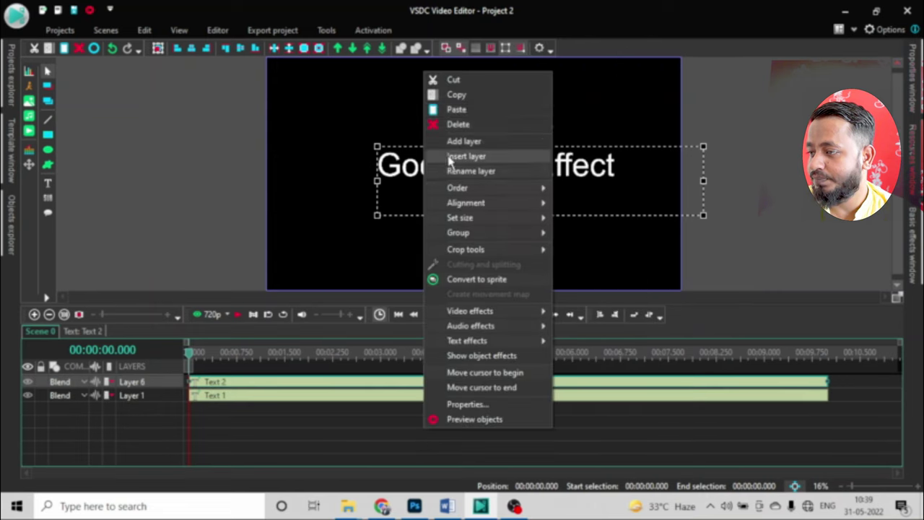
pyautogui.click(497, 110)
pyautogui.rightClick(365, 426)
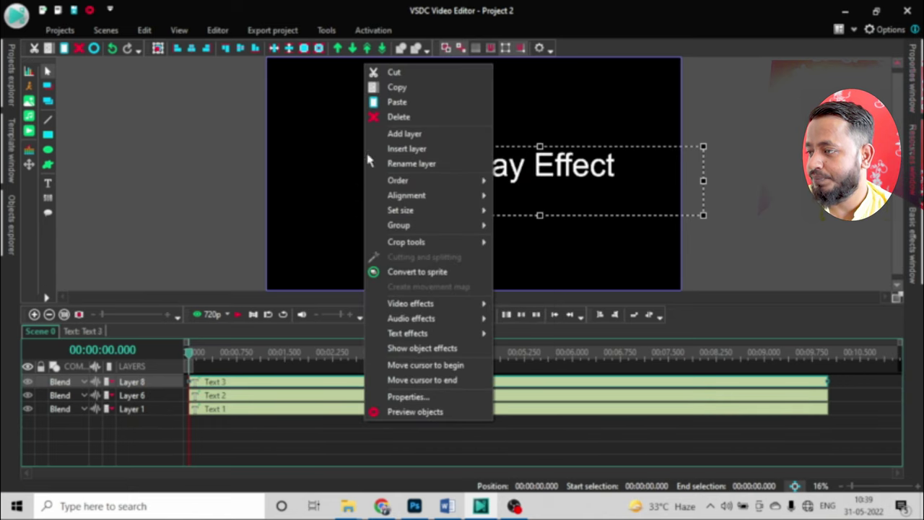
pyautogui.click(404, 99)
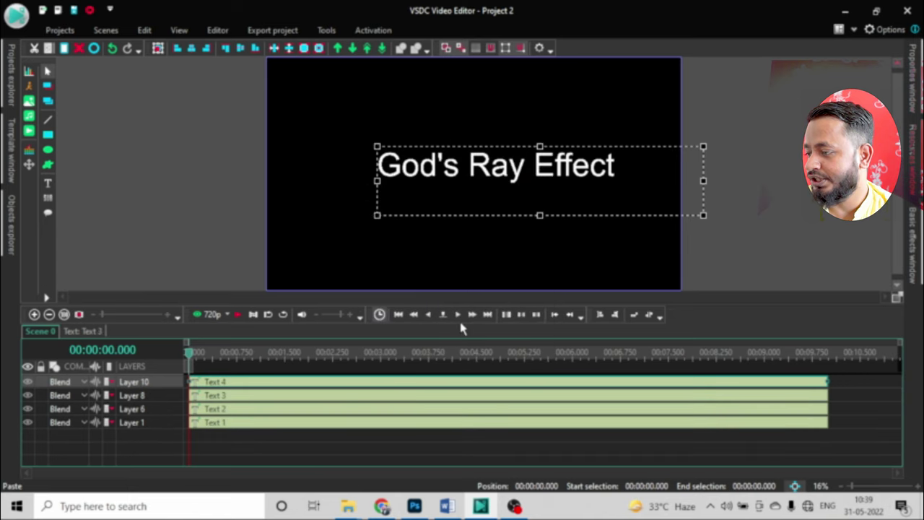
# Set the end value of the blur distance in Text 2's Motion blur effect to 150 px and return to Scene 0
pyautogui.doubleClick(400, 411)
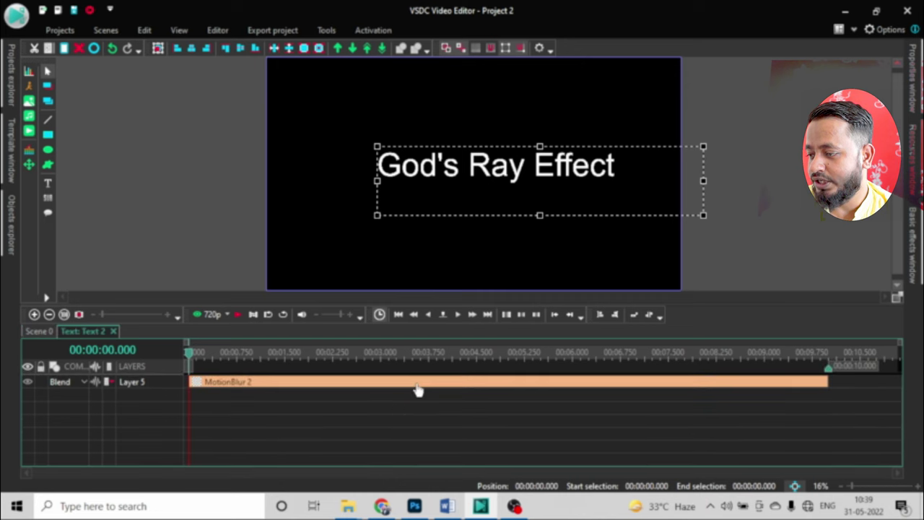
pyautogui.click(419, 385)
pyautogui.rightClick(418, 385)
pyautogui.click(457, 359)
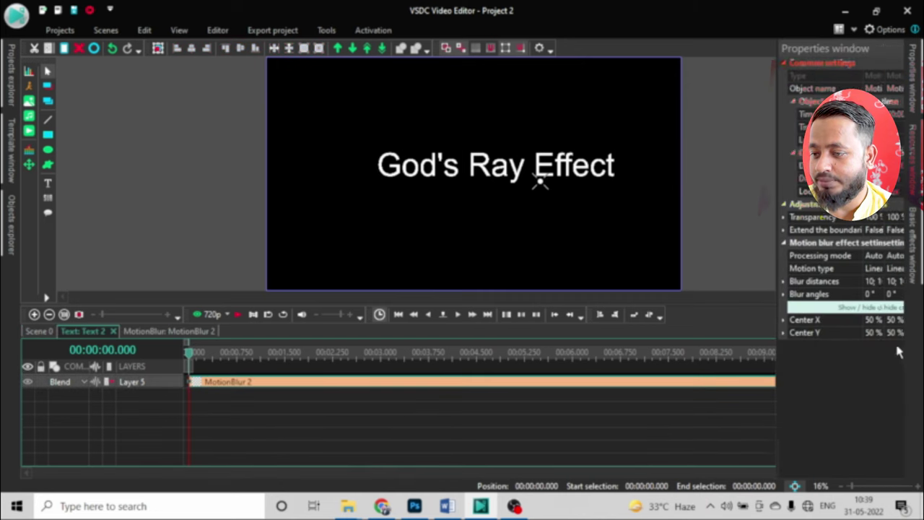
pyautogui.doubleClick(841, 281)
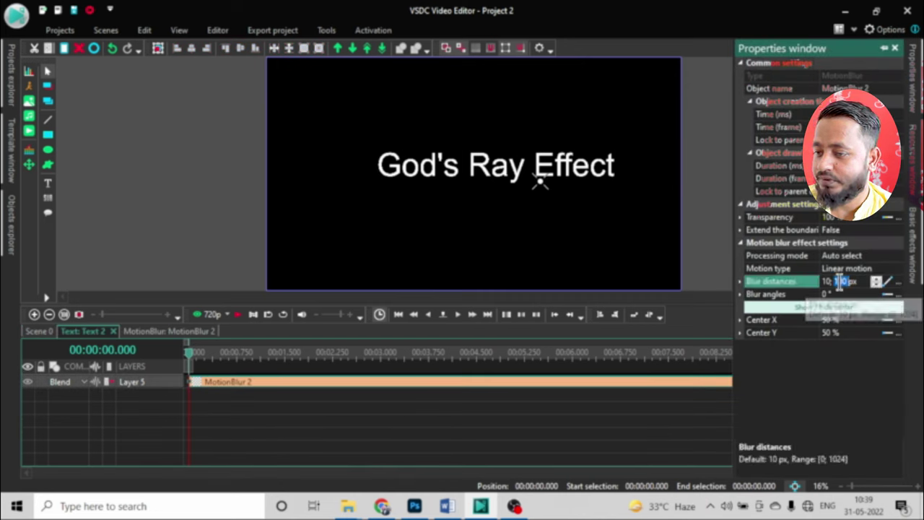
pyautogui.write('150')
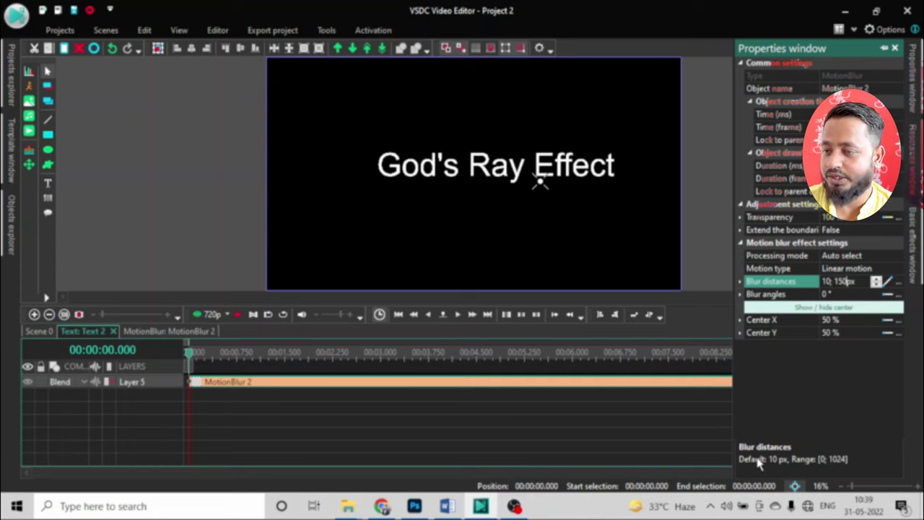
pyautogui.click(39, 331)
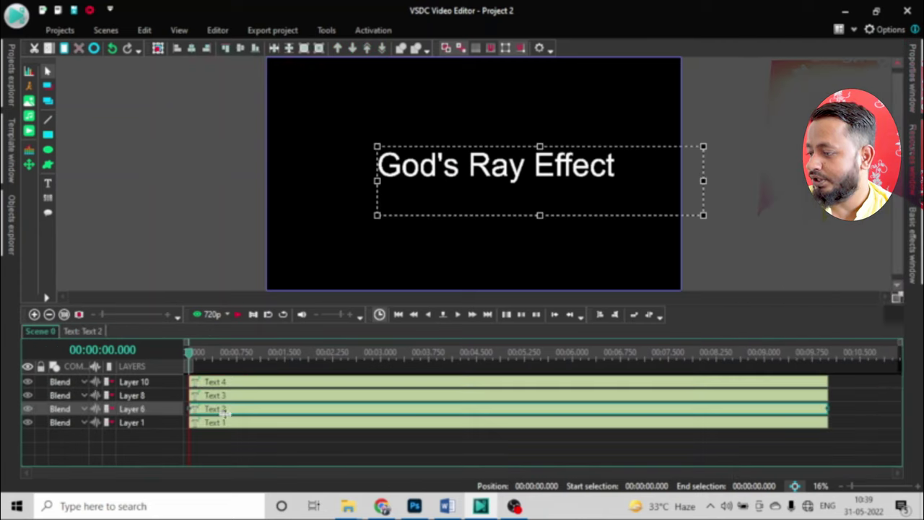
pyautogui.click(307, 396)
pyautogui.rightClick(306, 396)
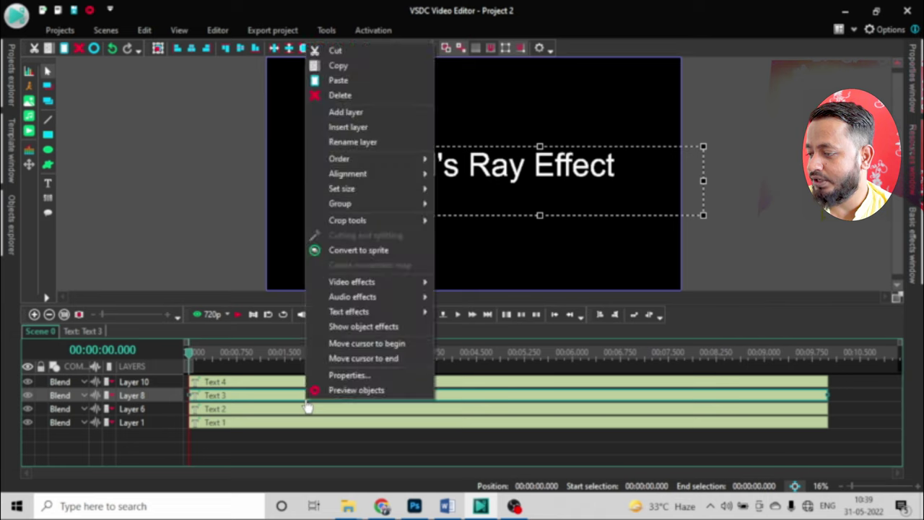
pyautogui.click(236, 410)
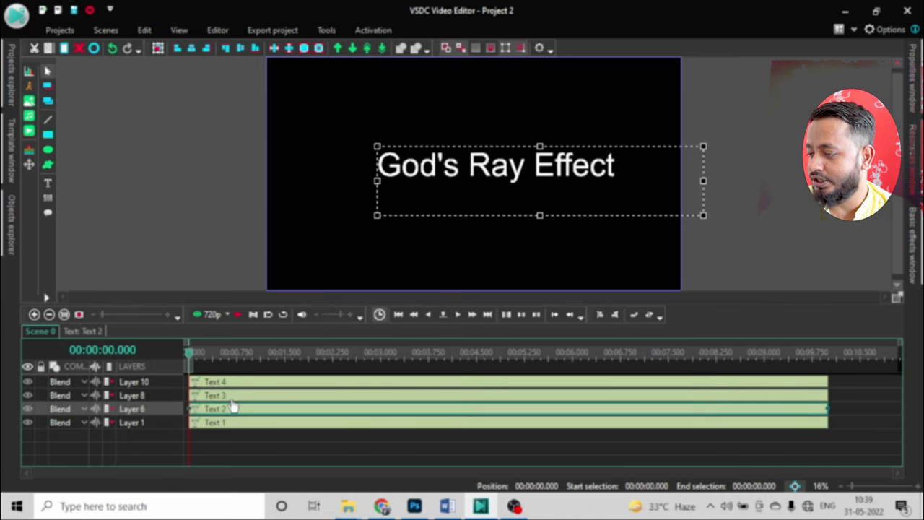
# Set the end value of the blur distance in Text 3's Motion blur effect to 200 px and return to Scene 0
pyautogui.doubleClick(231, 399)
pyautogui.click(416, 382)
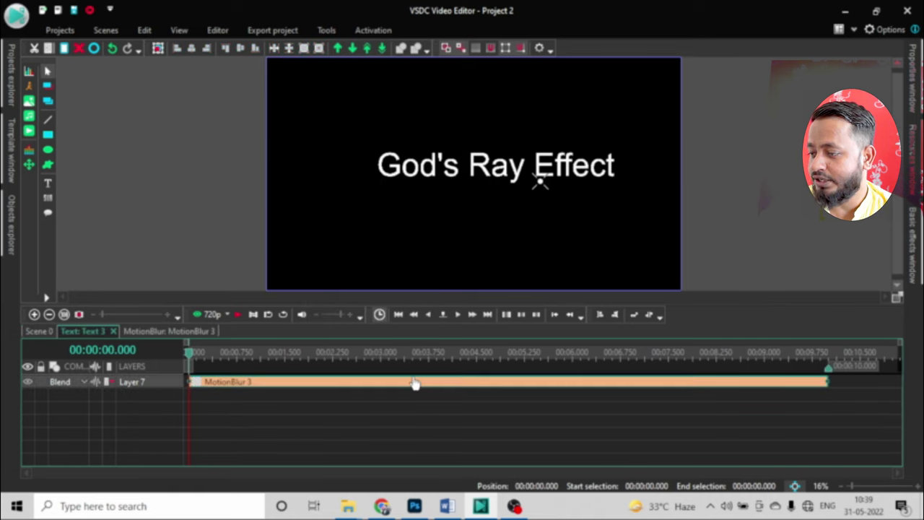
pyautogui.rightClick(416, 385)
pyautogui.click(444, 351)
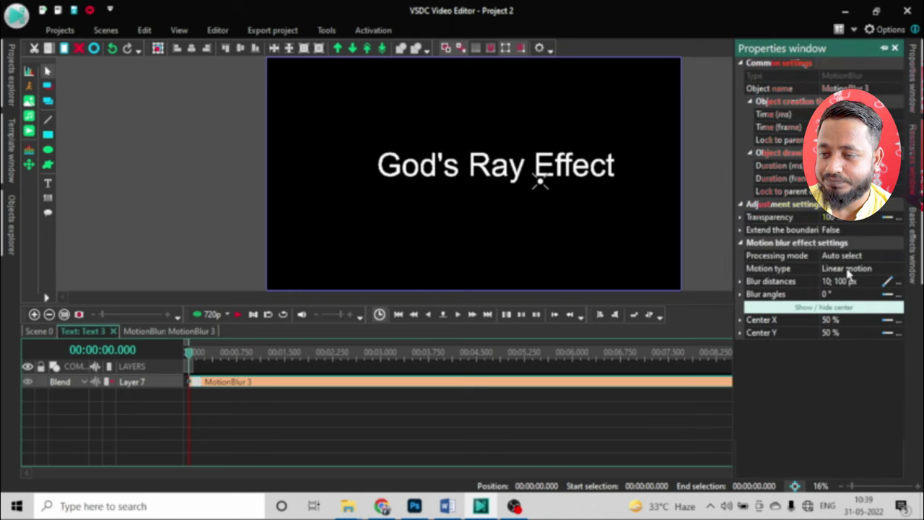
pyautogui.doubleClick(849, 283)
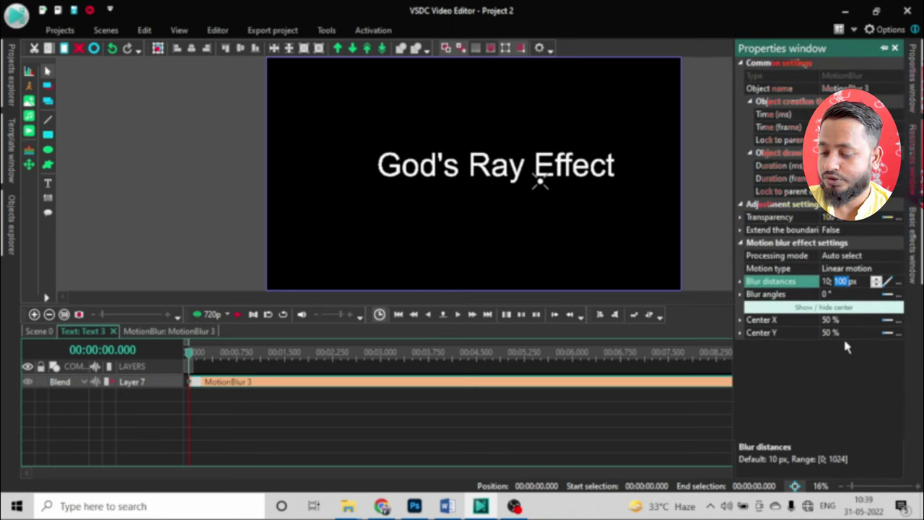
pyautogui.write('200')
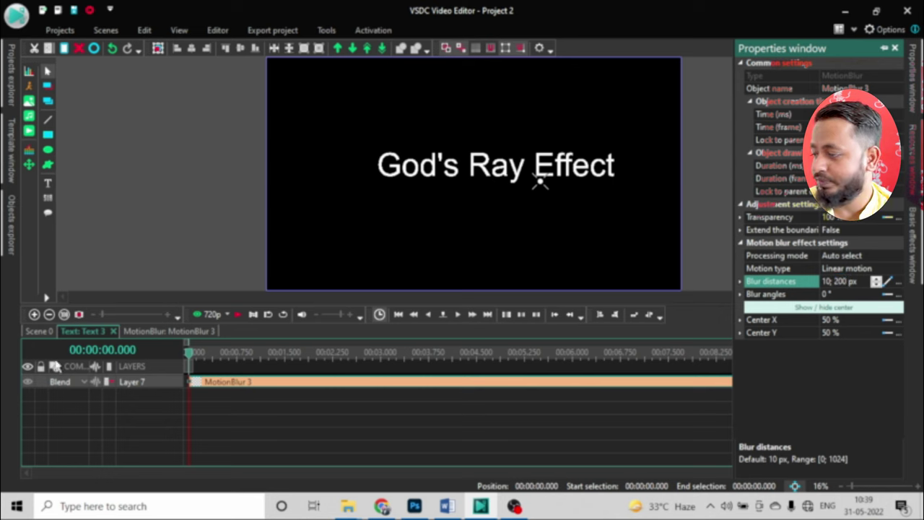
pyautogui.click(39, 332)
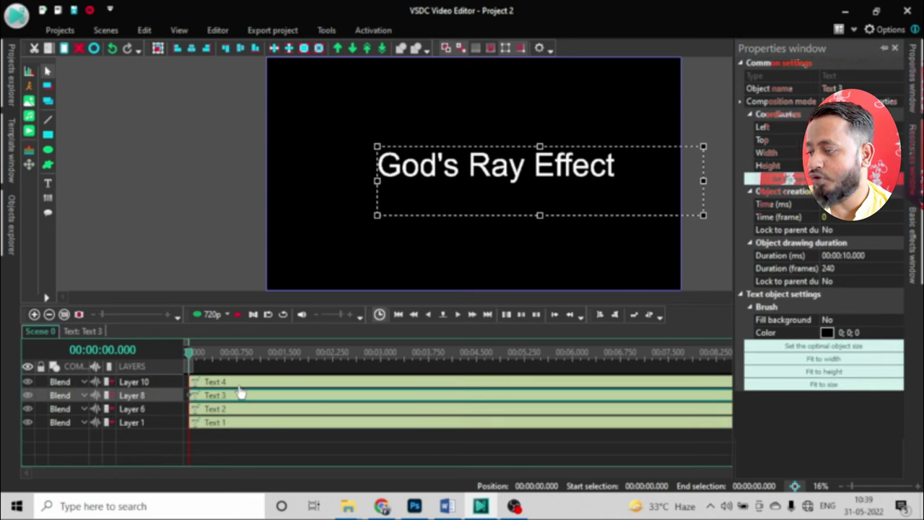
pyautogui.click(237, 384)
pyautogui.rightClick(237, 386)
pyautogui.click(271, 376)
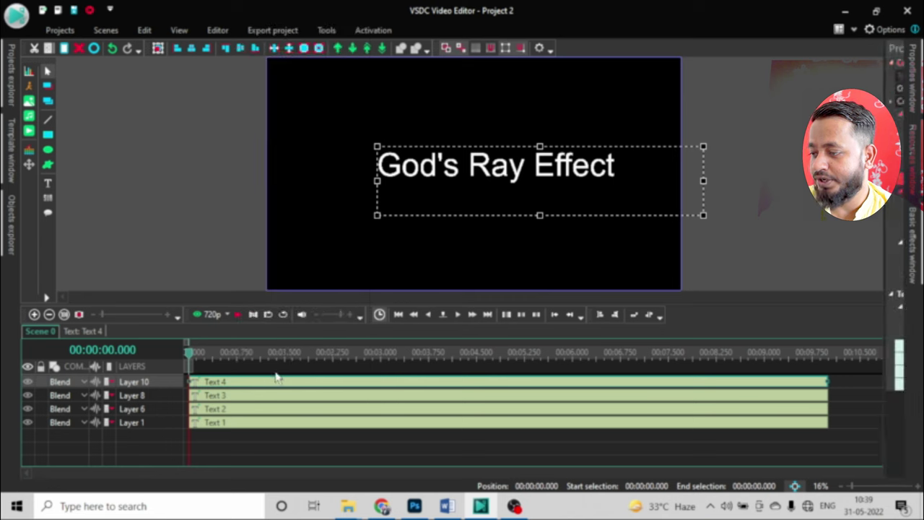
pyautogui.rightClick(437, 386)
pyautogui.click(494, 368)
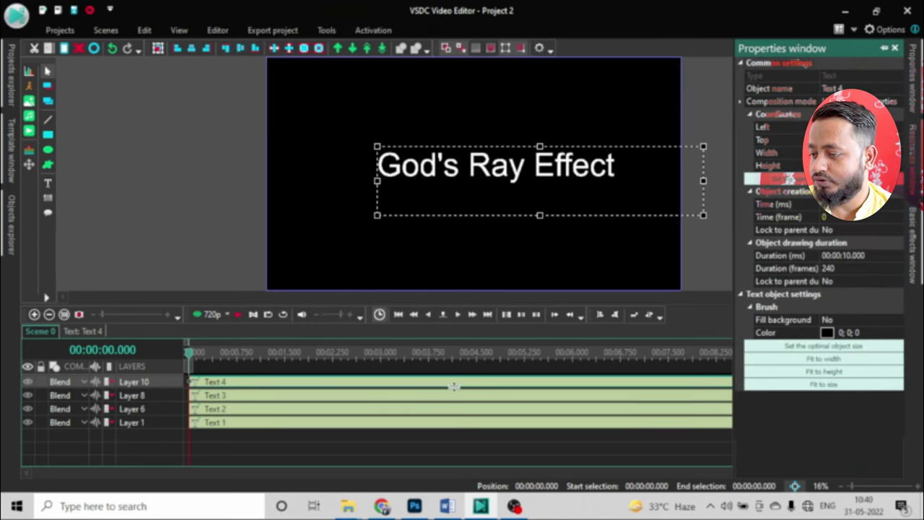
# Change the end value of the blur distance in Text 4's Motion blur effect and return to Scene 0
pyautogui.doubleClick(455, 388)
pyautogui.click(454, 382)
pyautogui.rightClick(455, 383)
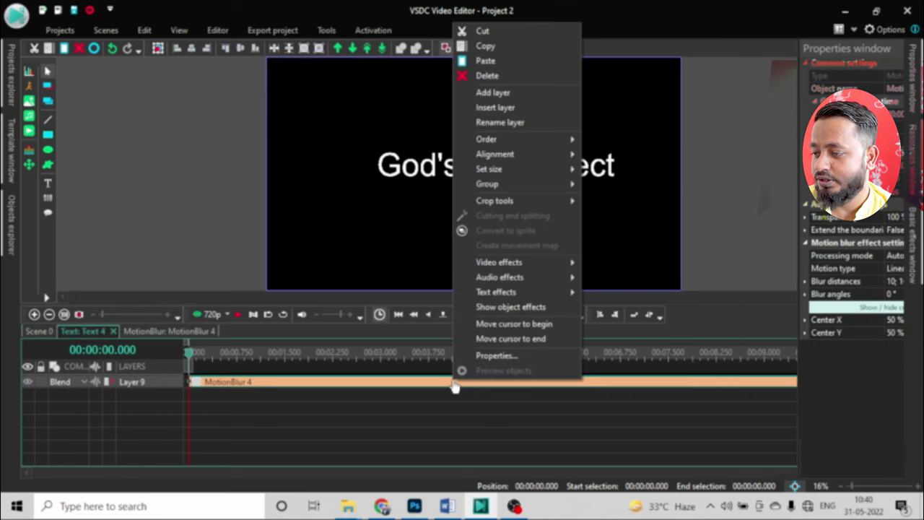
pyautogui.click(497, 356)
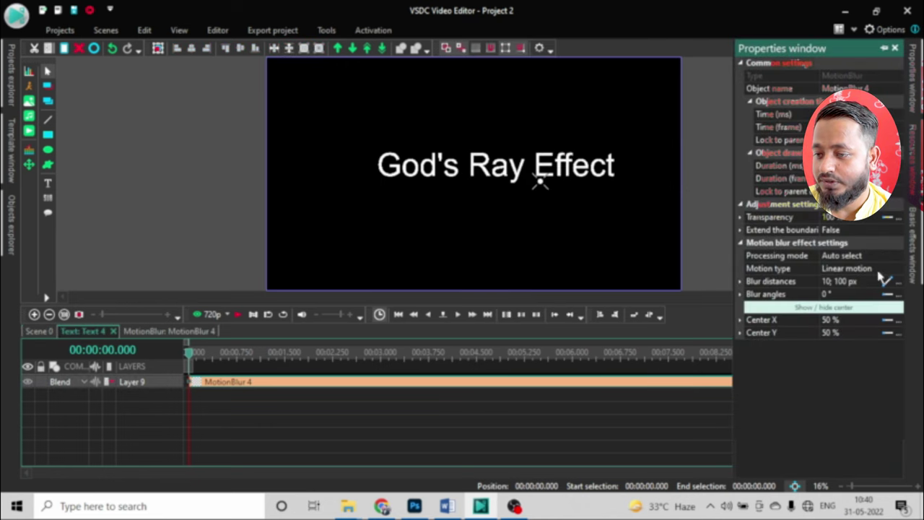
pyautogui.click(845, 281)
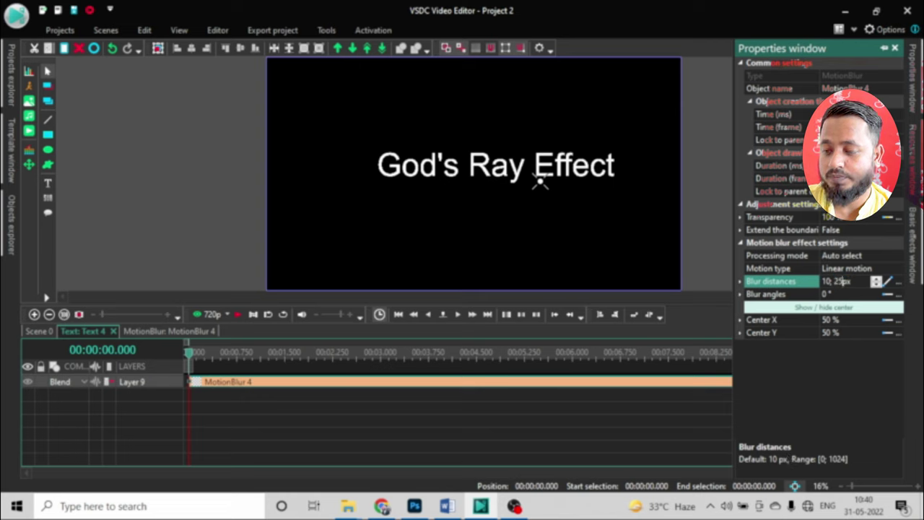
pyautogui.click(315, 425)
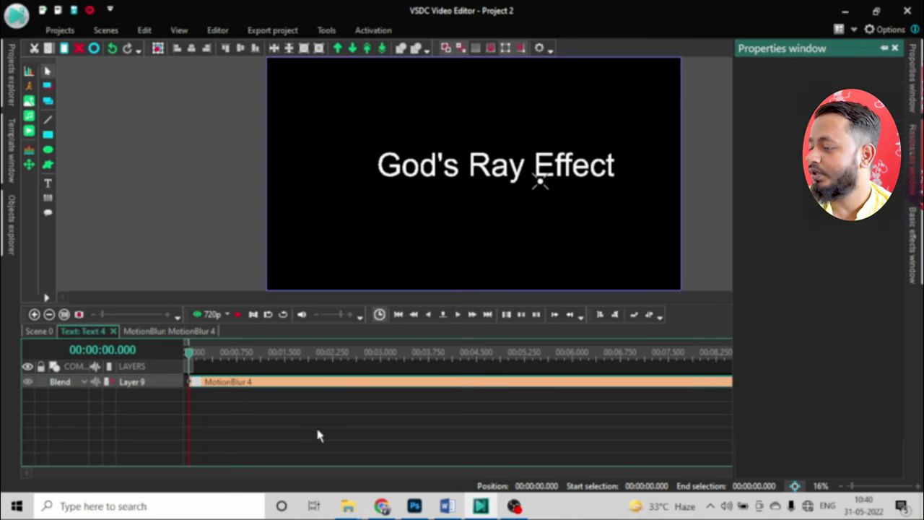
pyautogui.click(40, 331)
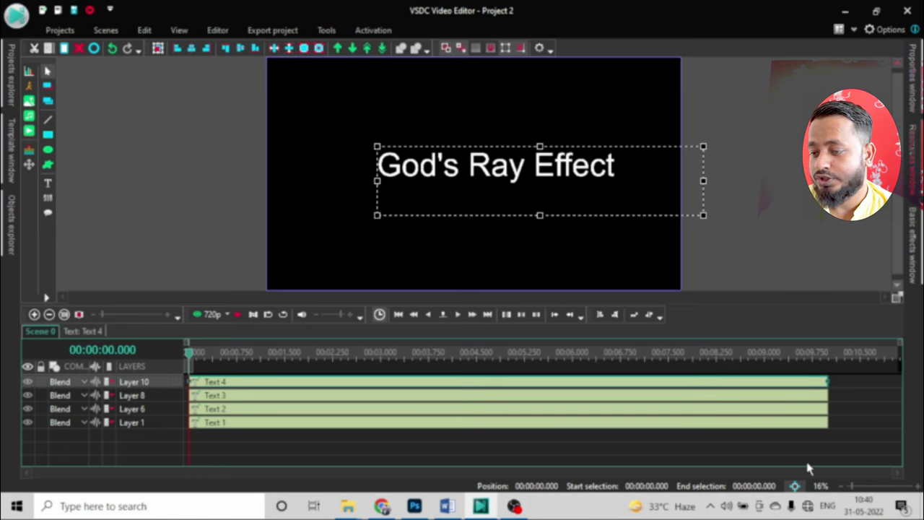
pyautogui.moveTo(813, 444); pyautogui.dragTo(763, 383)
pyautogui.rightClick(740, 387)
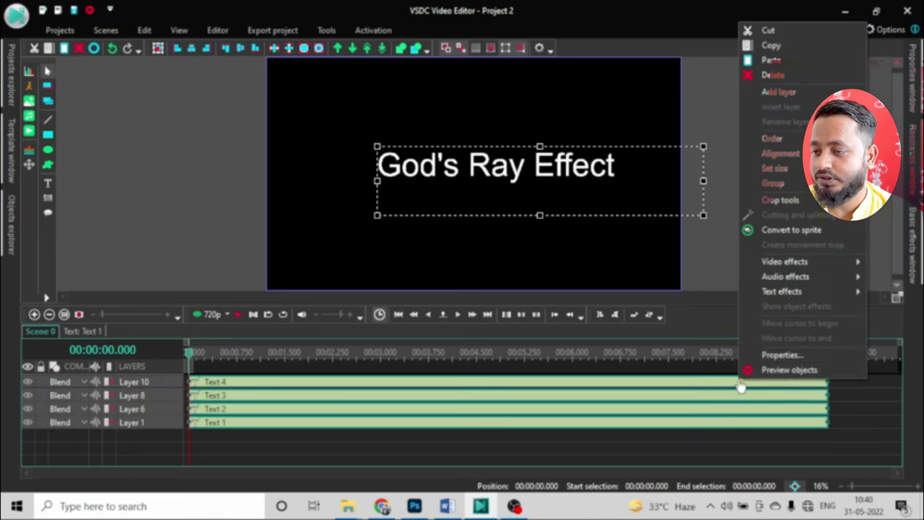
pyautogui.moveTo(787, 276)
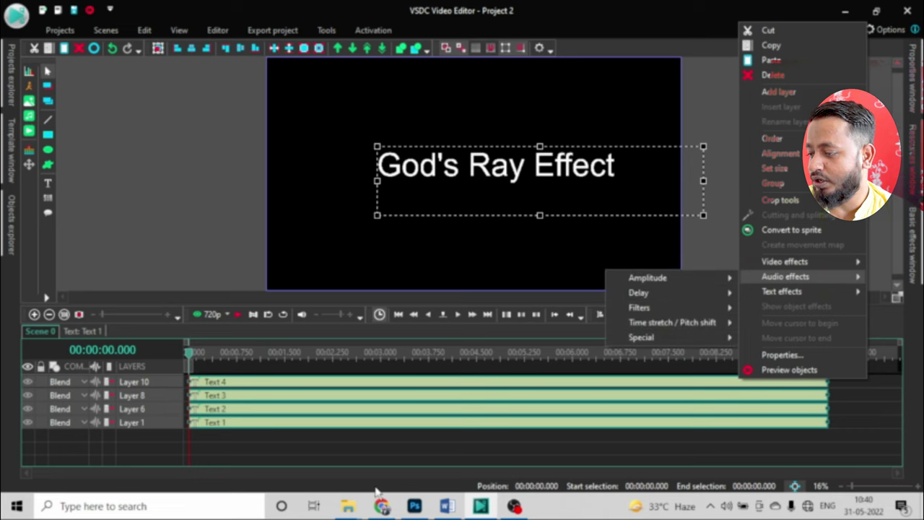
pyautogui.click(351, 457)
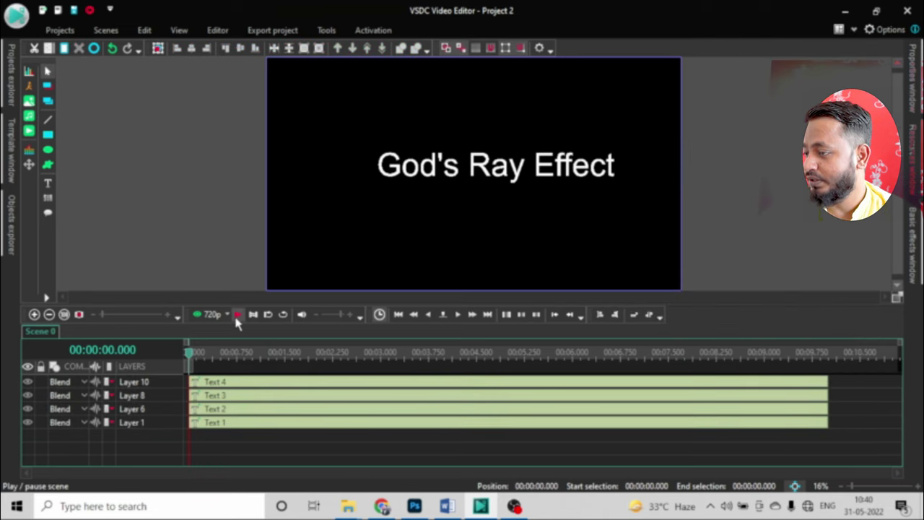
# Preview the combined motion blur of the four stacked titles in Scene 0
pyautogui.click(236, 316)
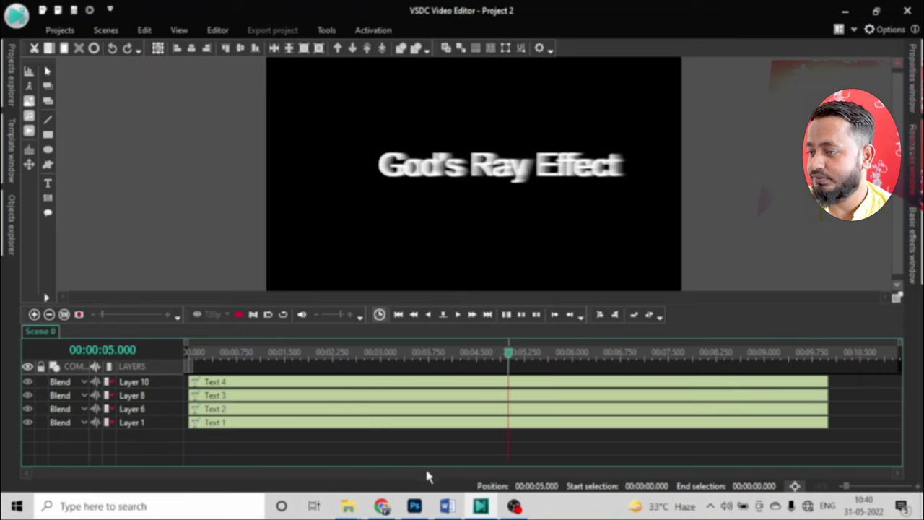
pyautogui.click(238, 315)
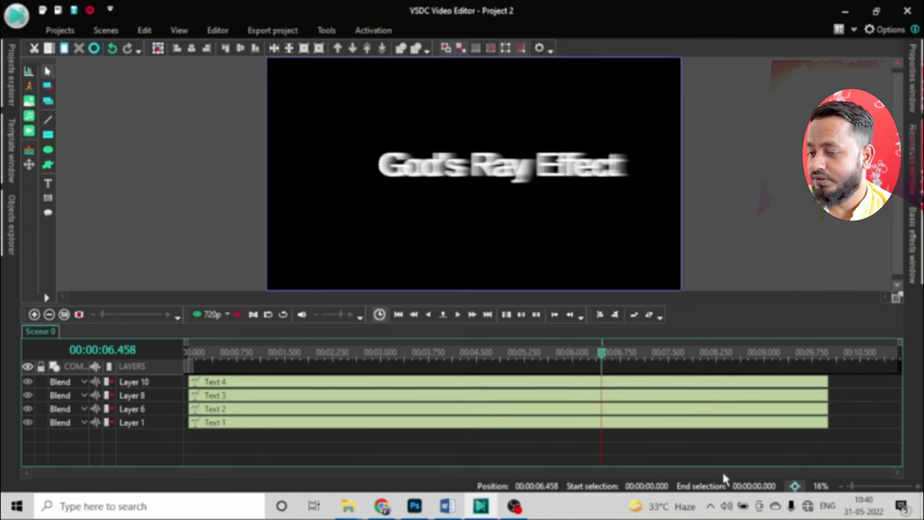
# Select all four title layers in Scene 0 and convert them to a single sprite
pyautogui.moveTo(808, 449); pyautogui.dragTo(730, 388)
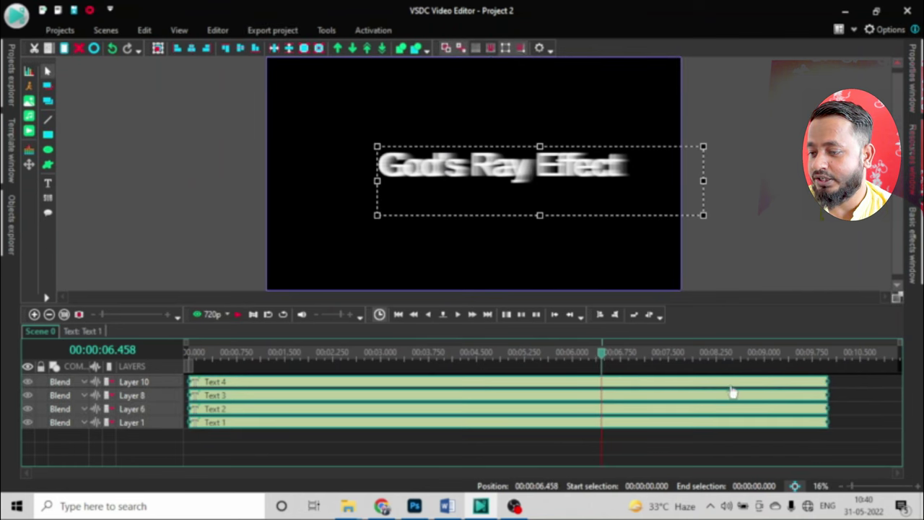
pyautogui.rightClick(732, 388)
pyautogui.click(771, 236)
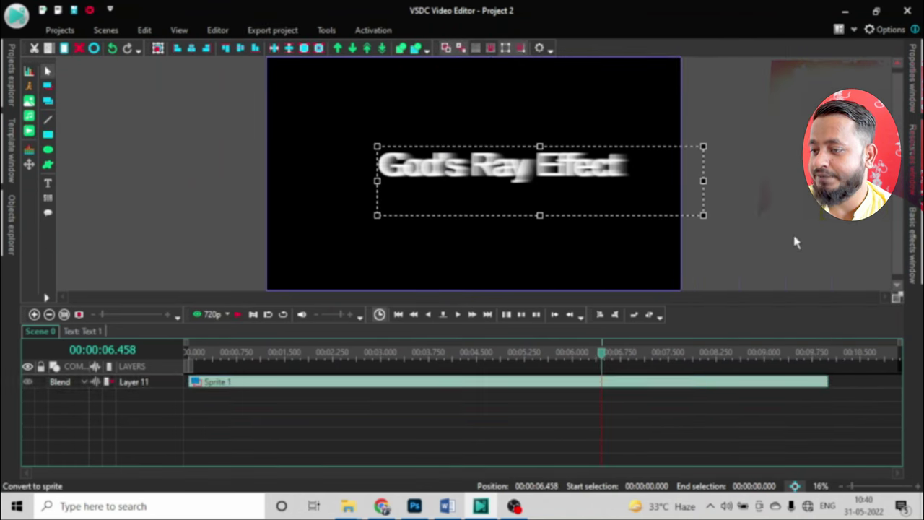
# Set Sprite 1's Use as container property to No and its Show effects property to Yes
pyautogui.rightClick(457, 383)
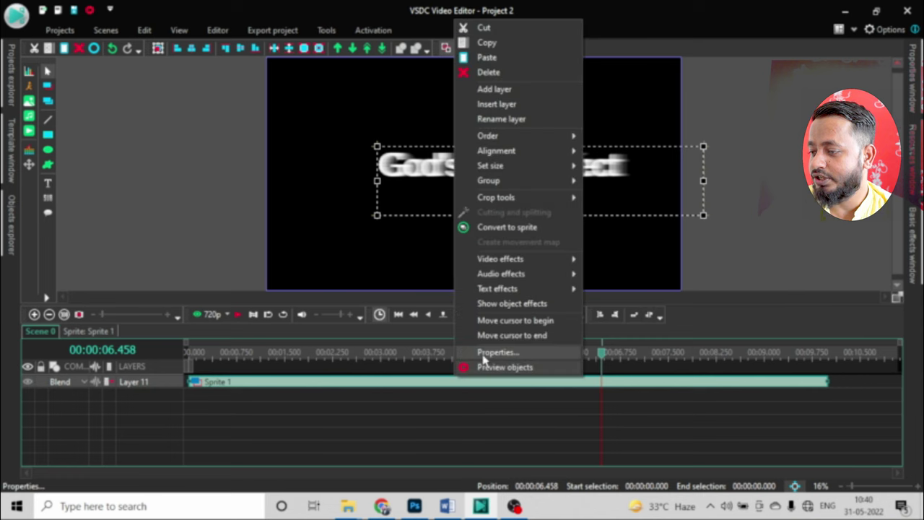
pyautogui.click(498, 351)
pyautogui.click(877, 321)
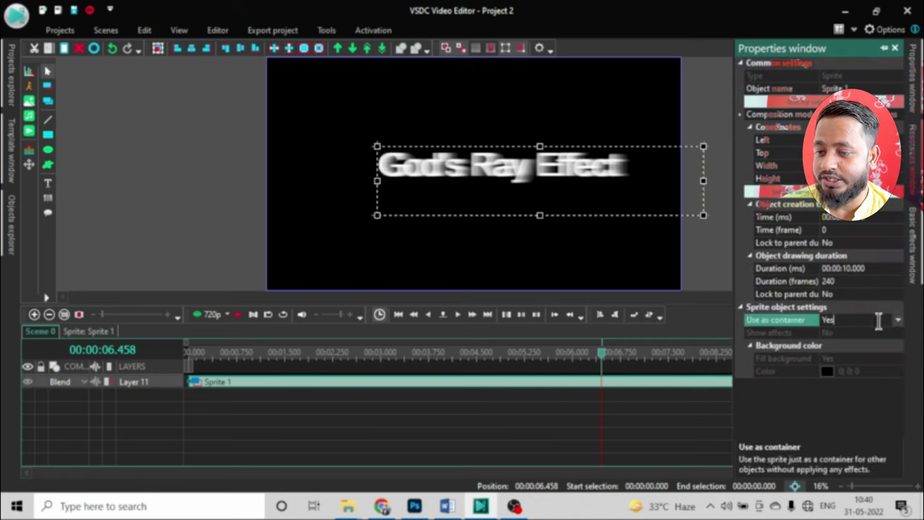
pyautogui.click(899, 320)
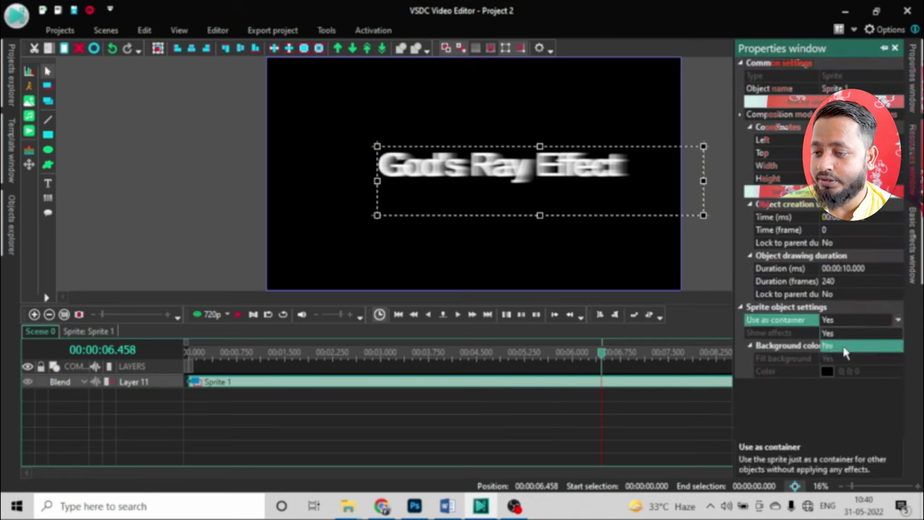
pyautogui.click(856, 346)
pyautogui.click(891, 333)
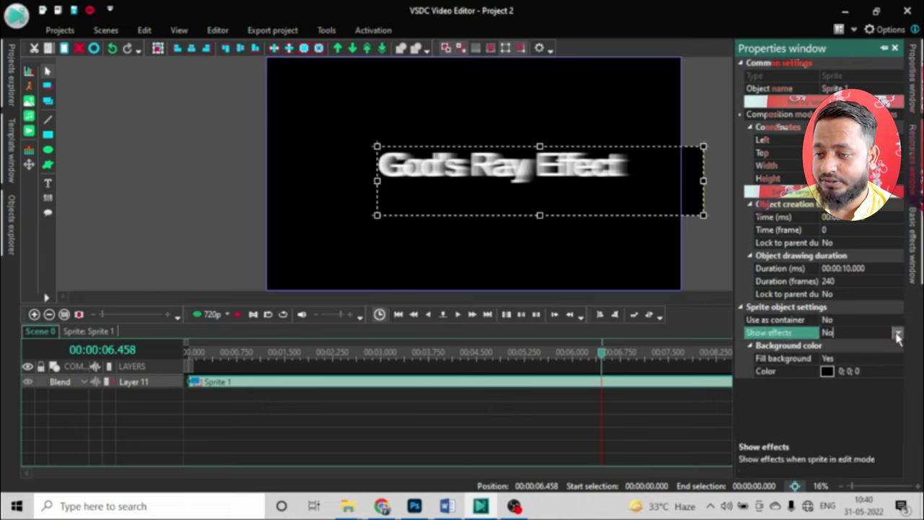
pyautogui.click(898, 333)
pyautogui.click(842, 345)
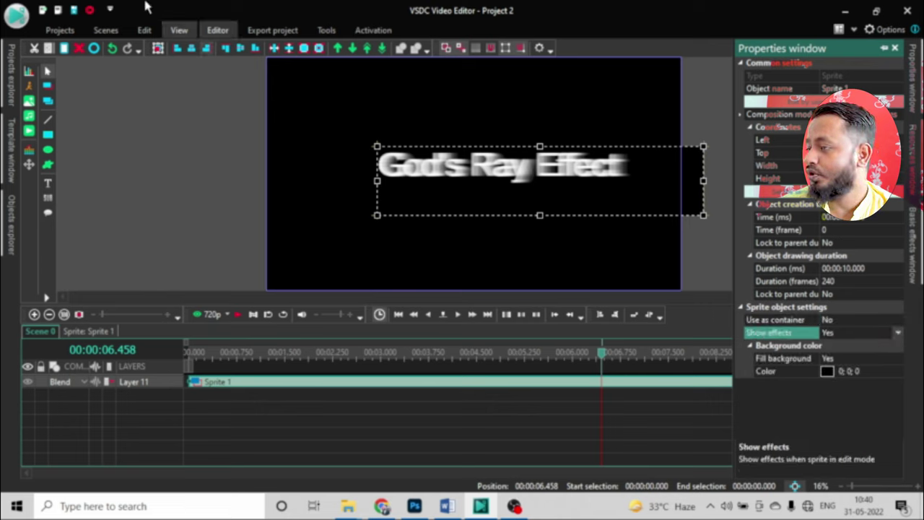
# Add a Zoom transform effect to Sprite 1, positioned over the whole parent duration
pyautogui.click(217, 30)
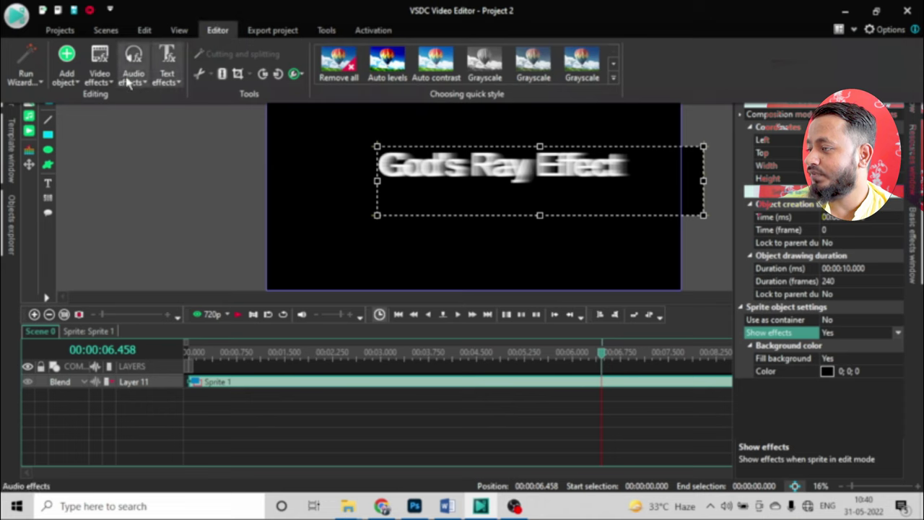
pyautogui.click(100, 78)
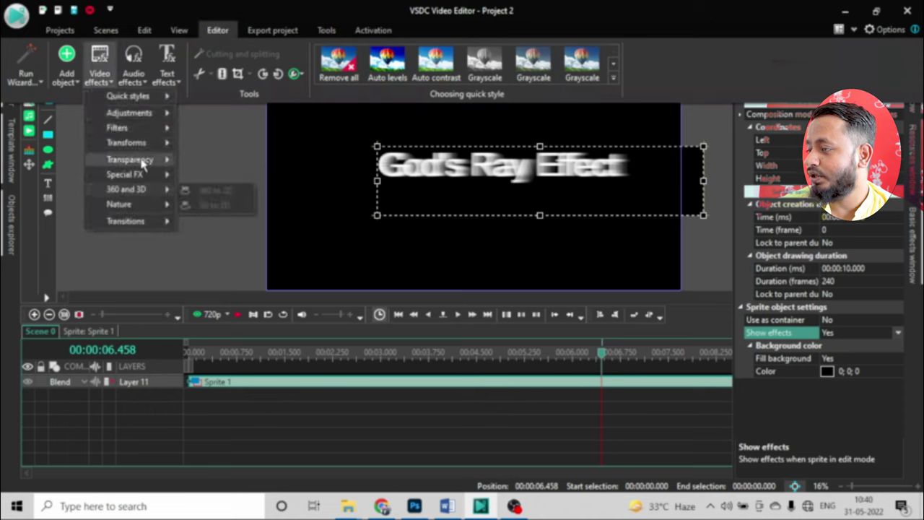
pyautogui.moveTo(147, 144)
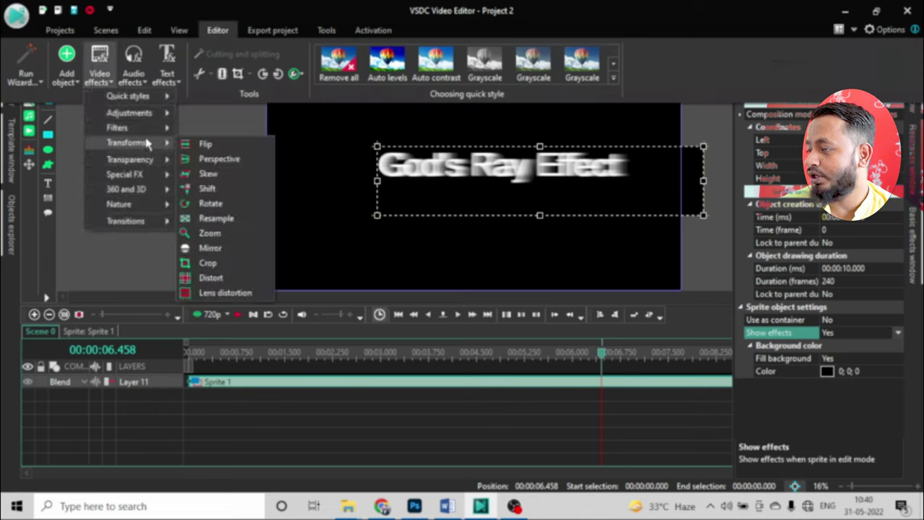
pyautogui.click(210, 233)
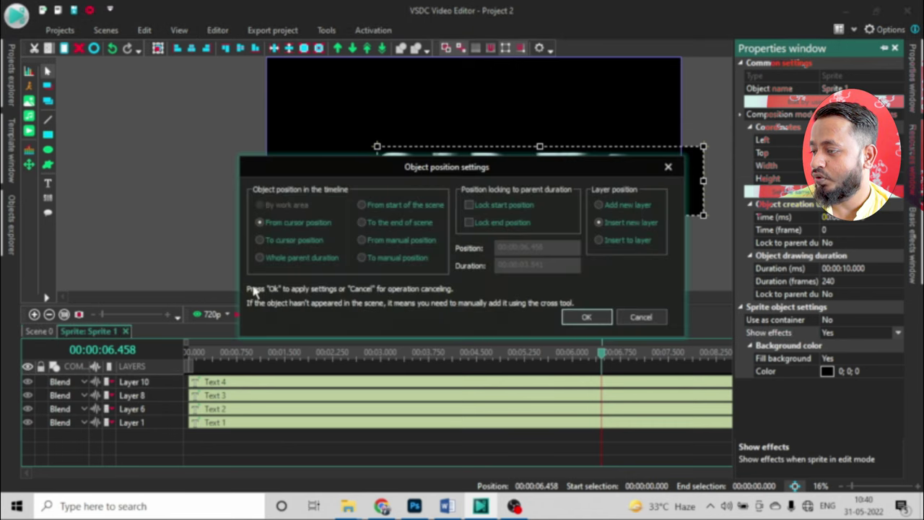
pyautogui.click(261, 256)
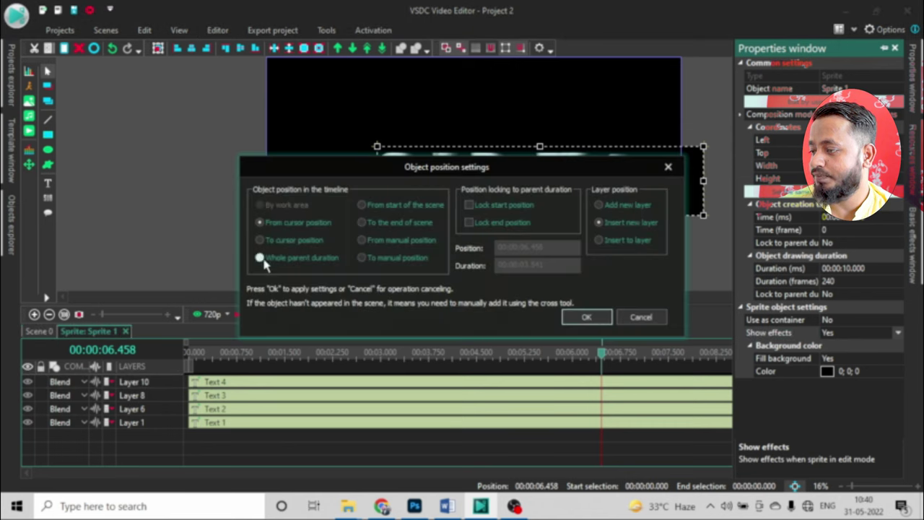
pyautogui.click(587, 316)
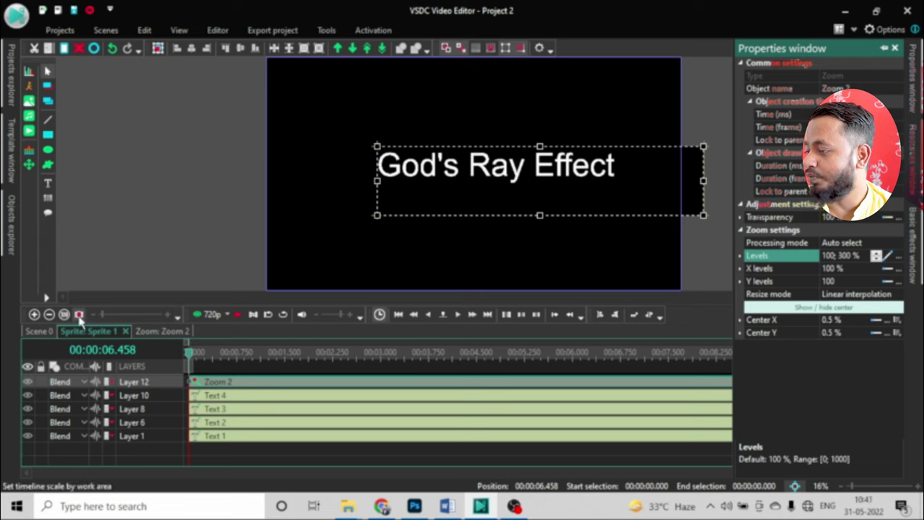
# Preview the zoom applied to the blurred title inside Sprite 1 and stop playback around seven seconds
pyautogui.click(237, 315)
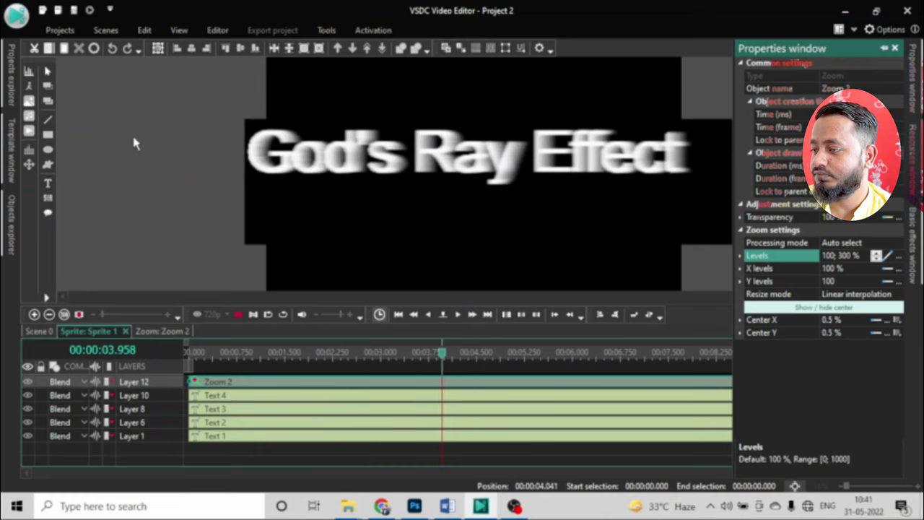
pyautogui.click(237, 318)
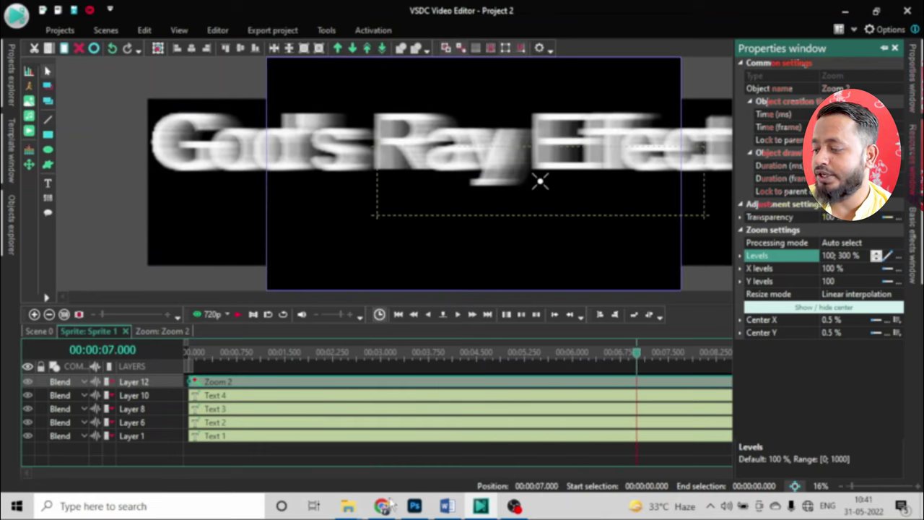
# Watch the finished sample video Project 1.mp4 from New folder in VLC, close it and return to VSDC Video Editor
pyautogui.moveTo(350, 509)
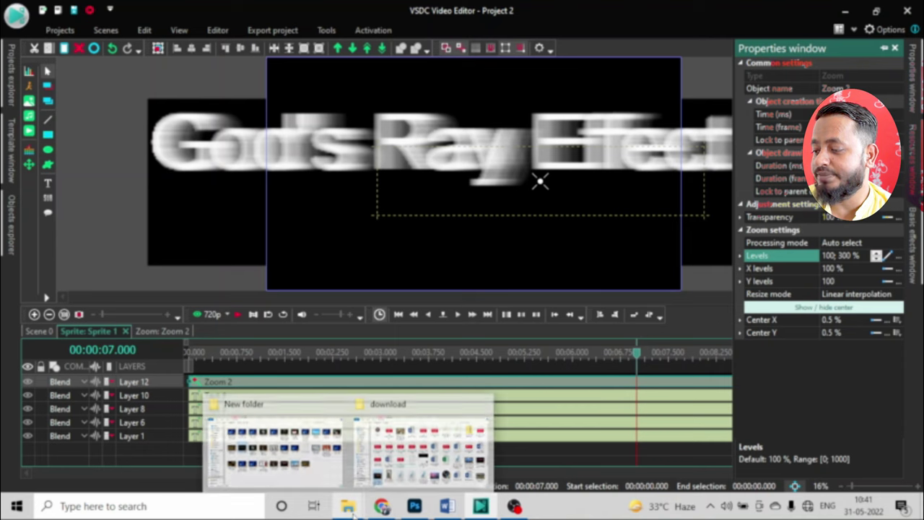
pyautogui.click(311, 473)
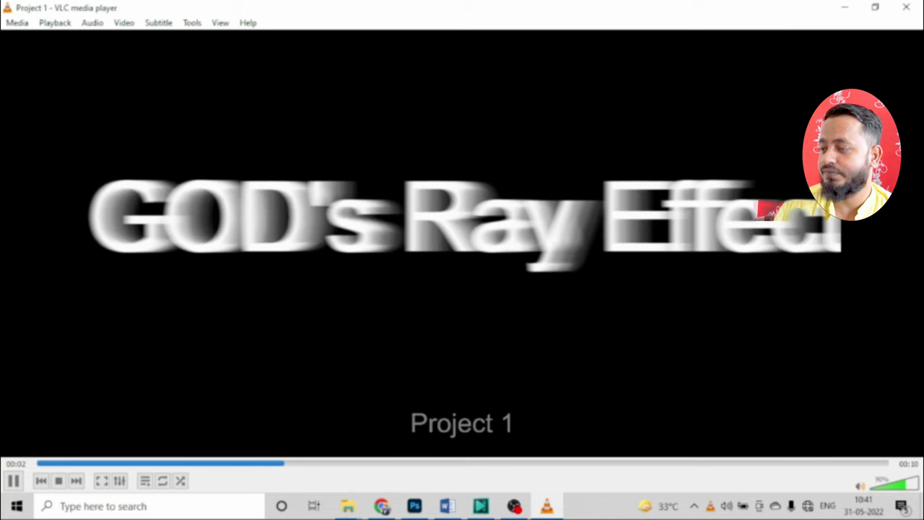
pyautogui.click(907, 8)
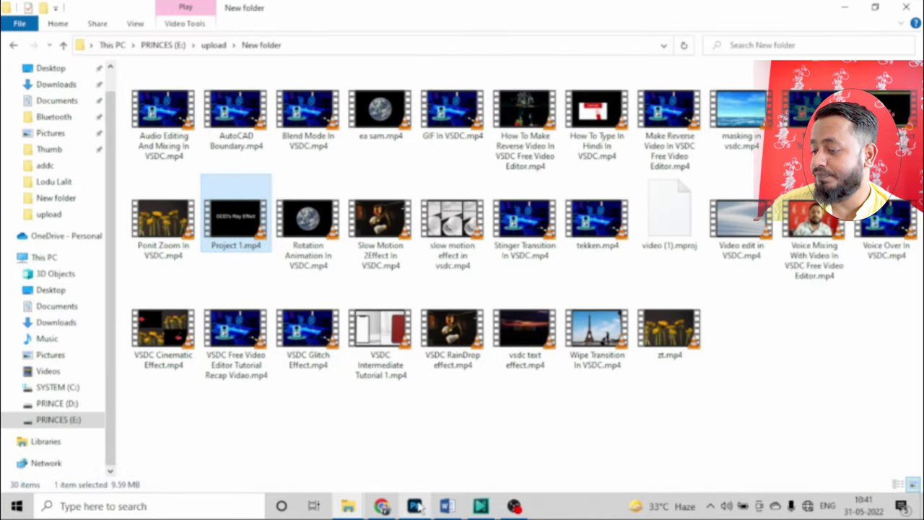
pyautogui.click(476, 507)
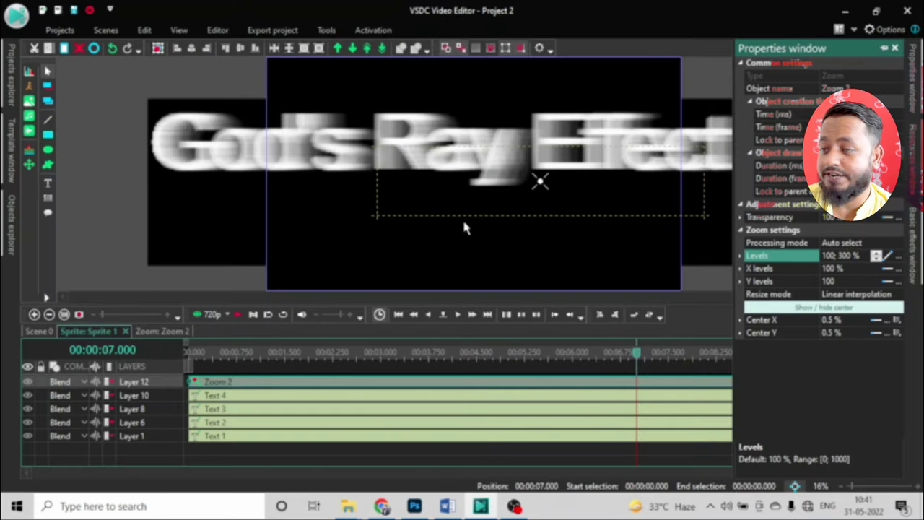